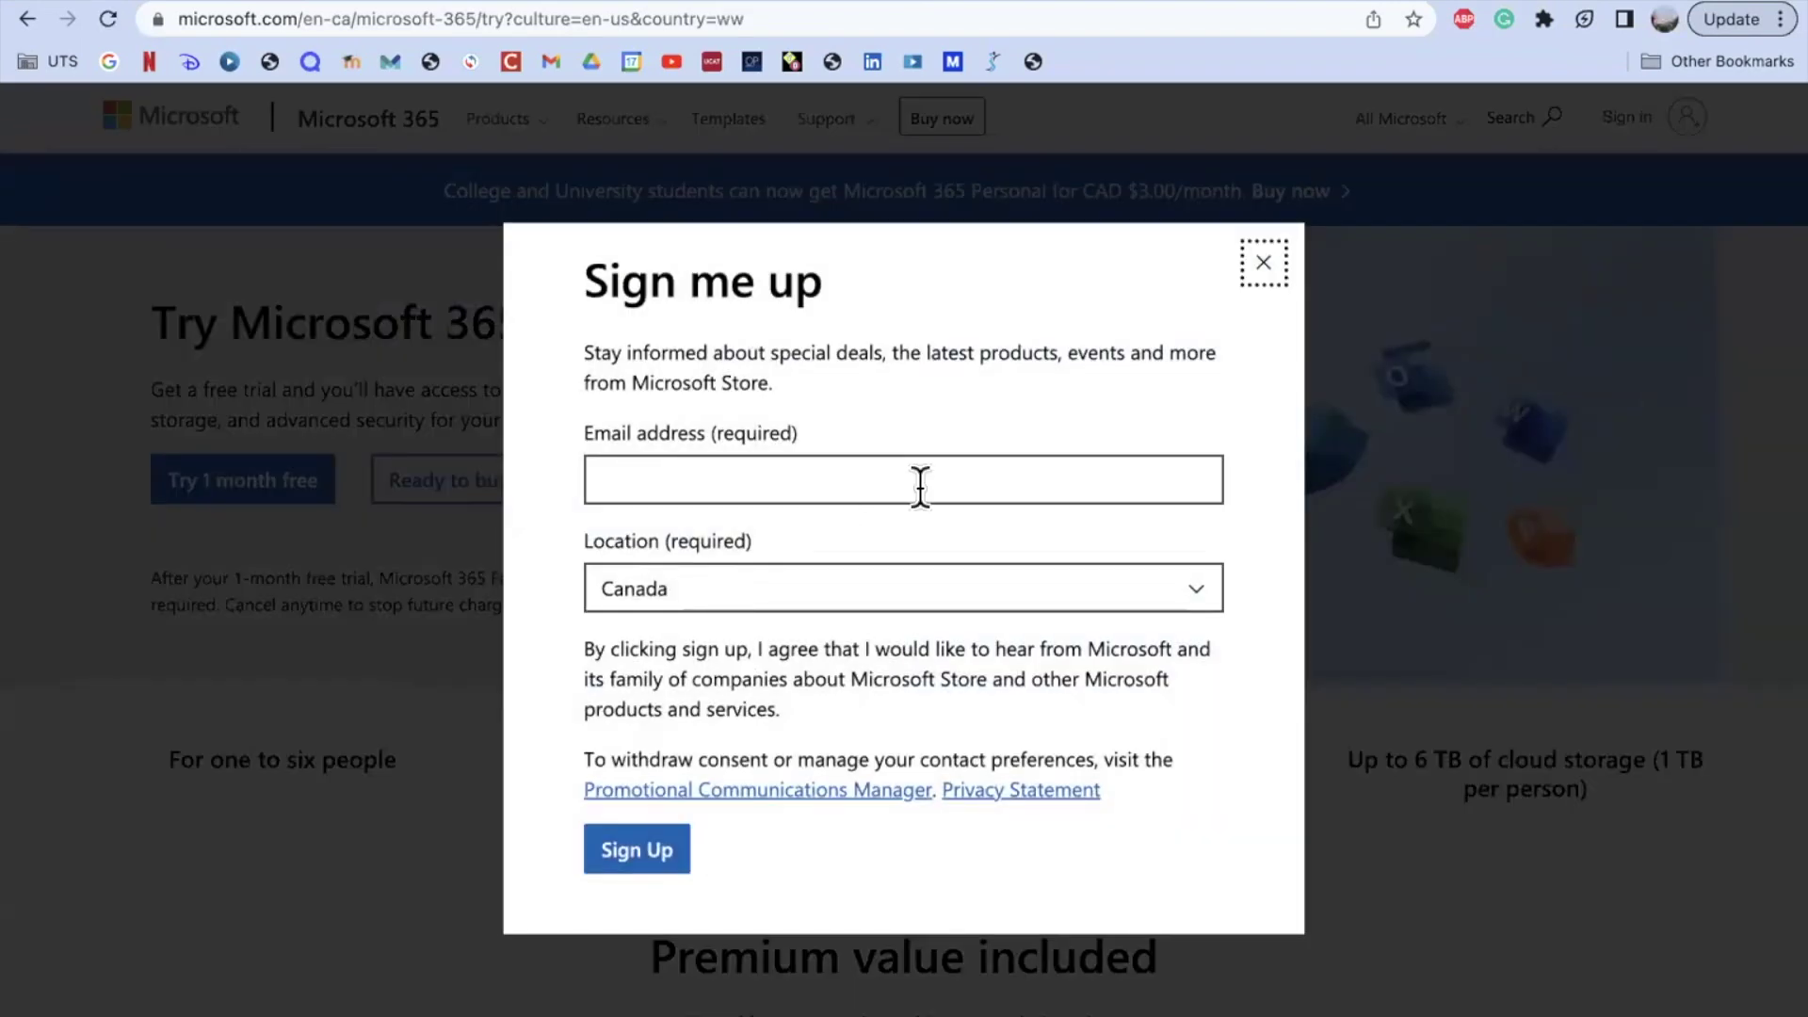
- Leave the Microsoft 365 sign-up form, return to the presentation's resources slide and open the clipchamp-has-a-fresh-new-look blog link
left_click(920, 486)
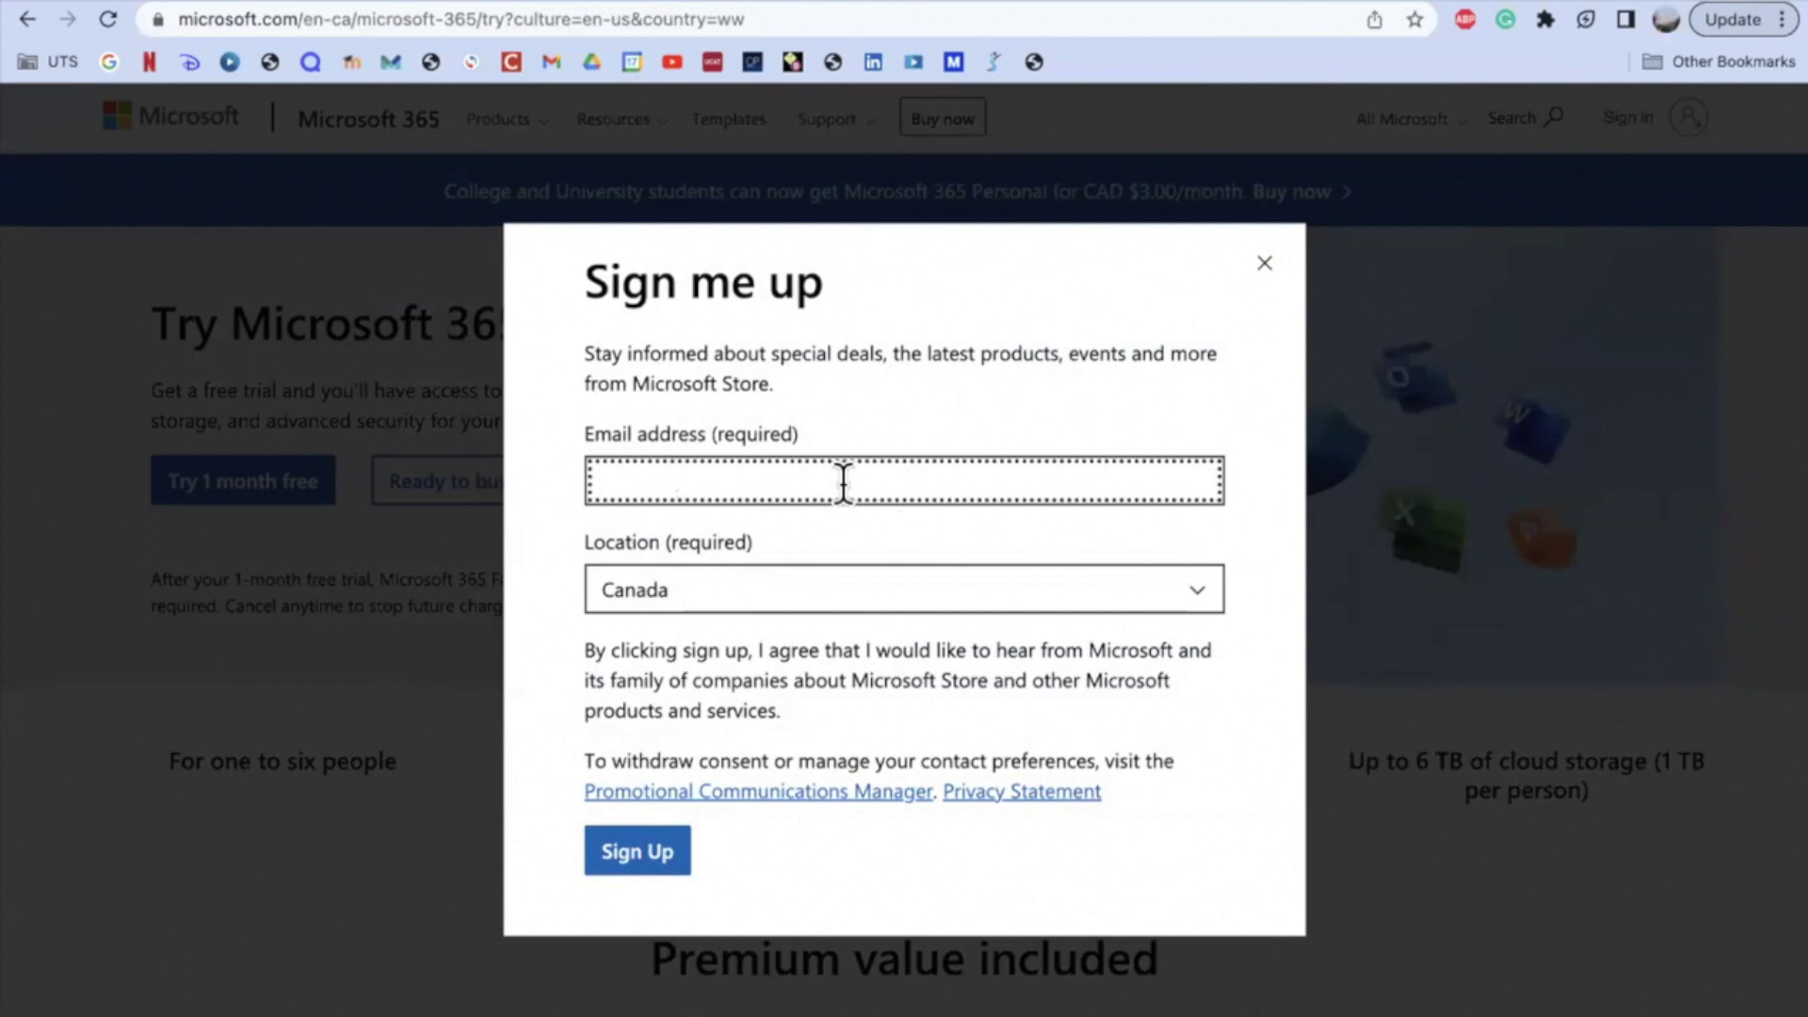
left_click(302, 476)
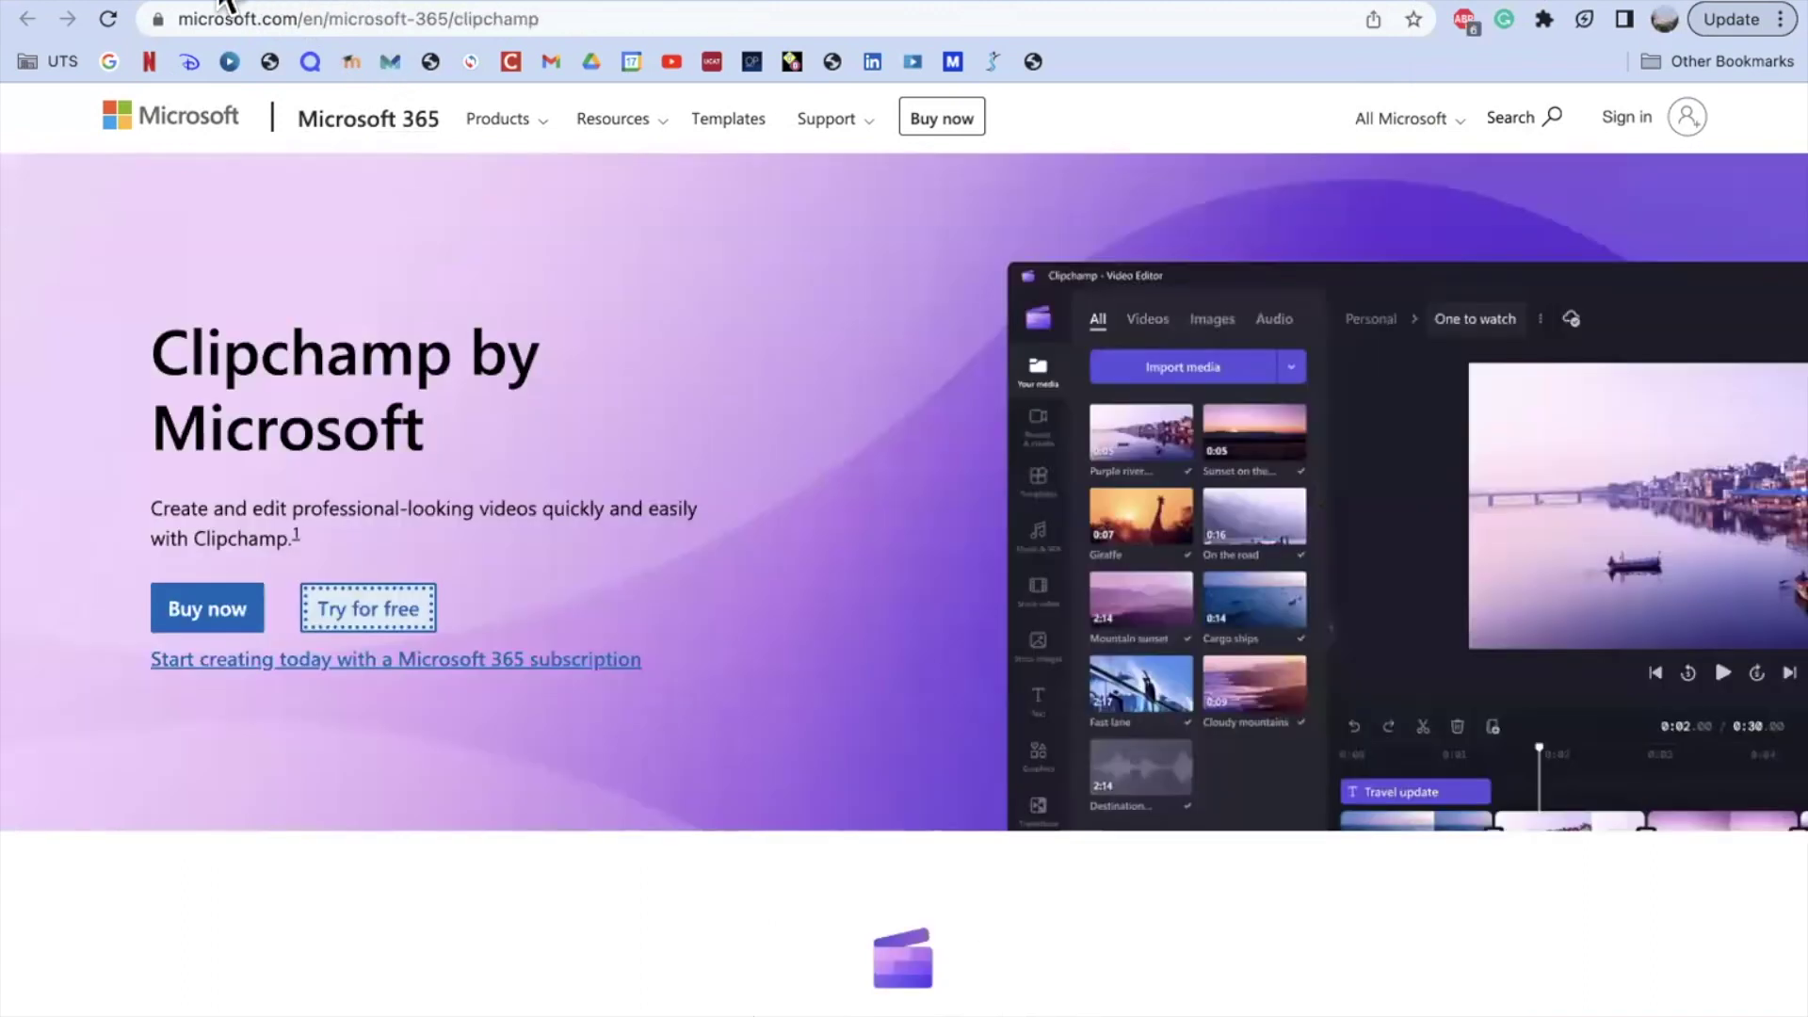
left_click(193, 2)
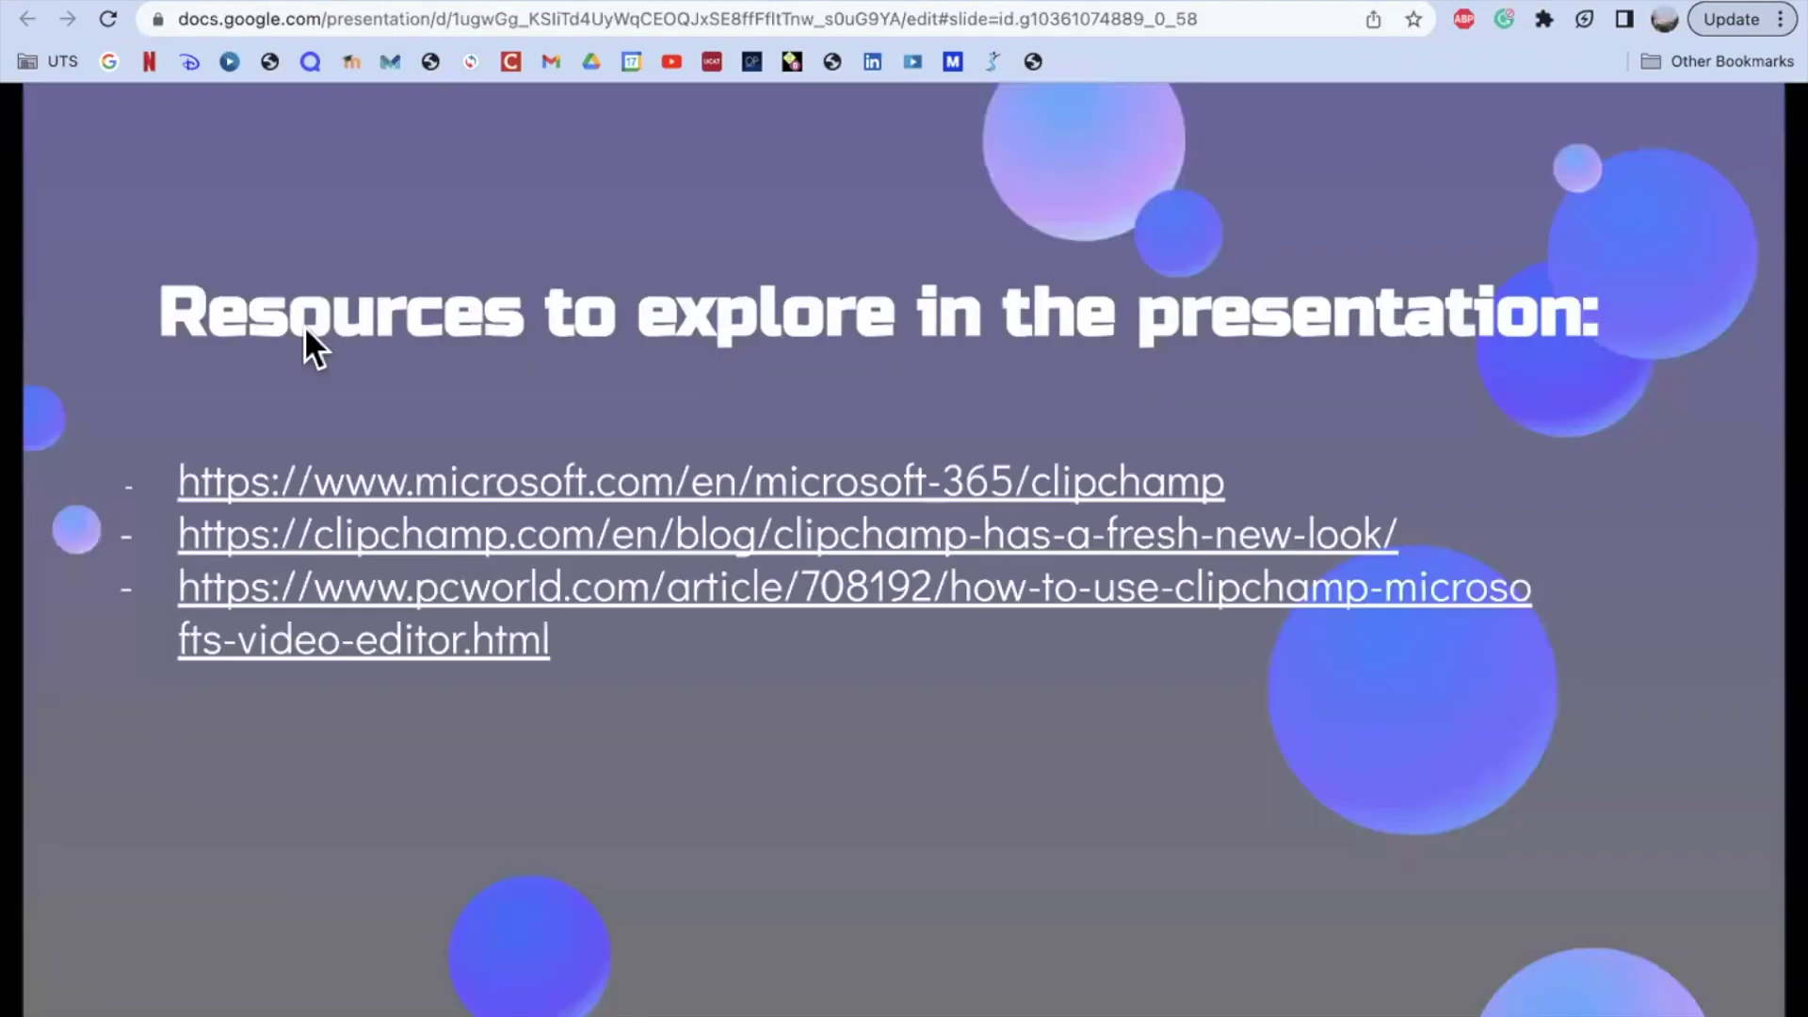
left_click(372, 538)
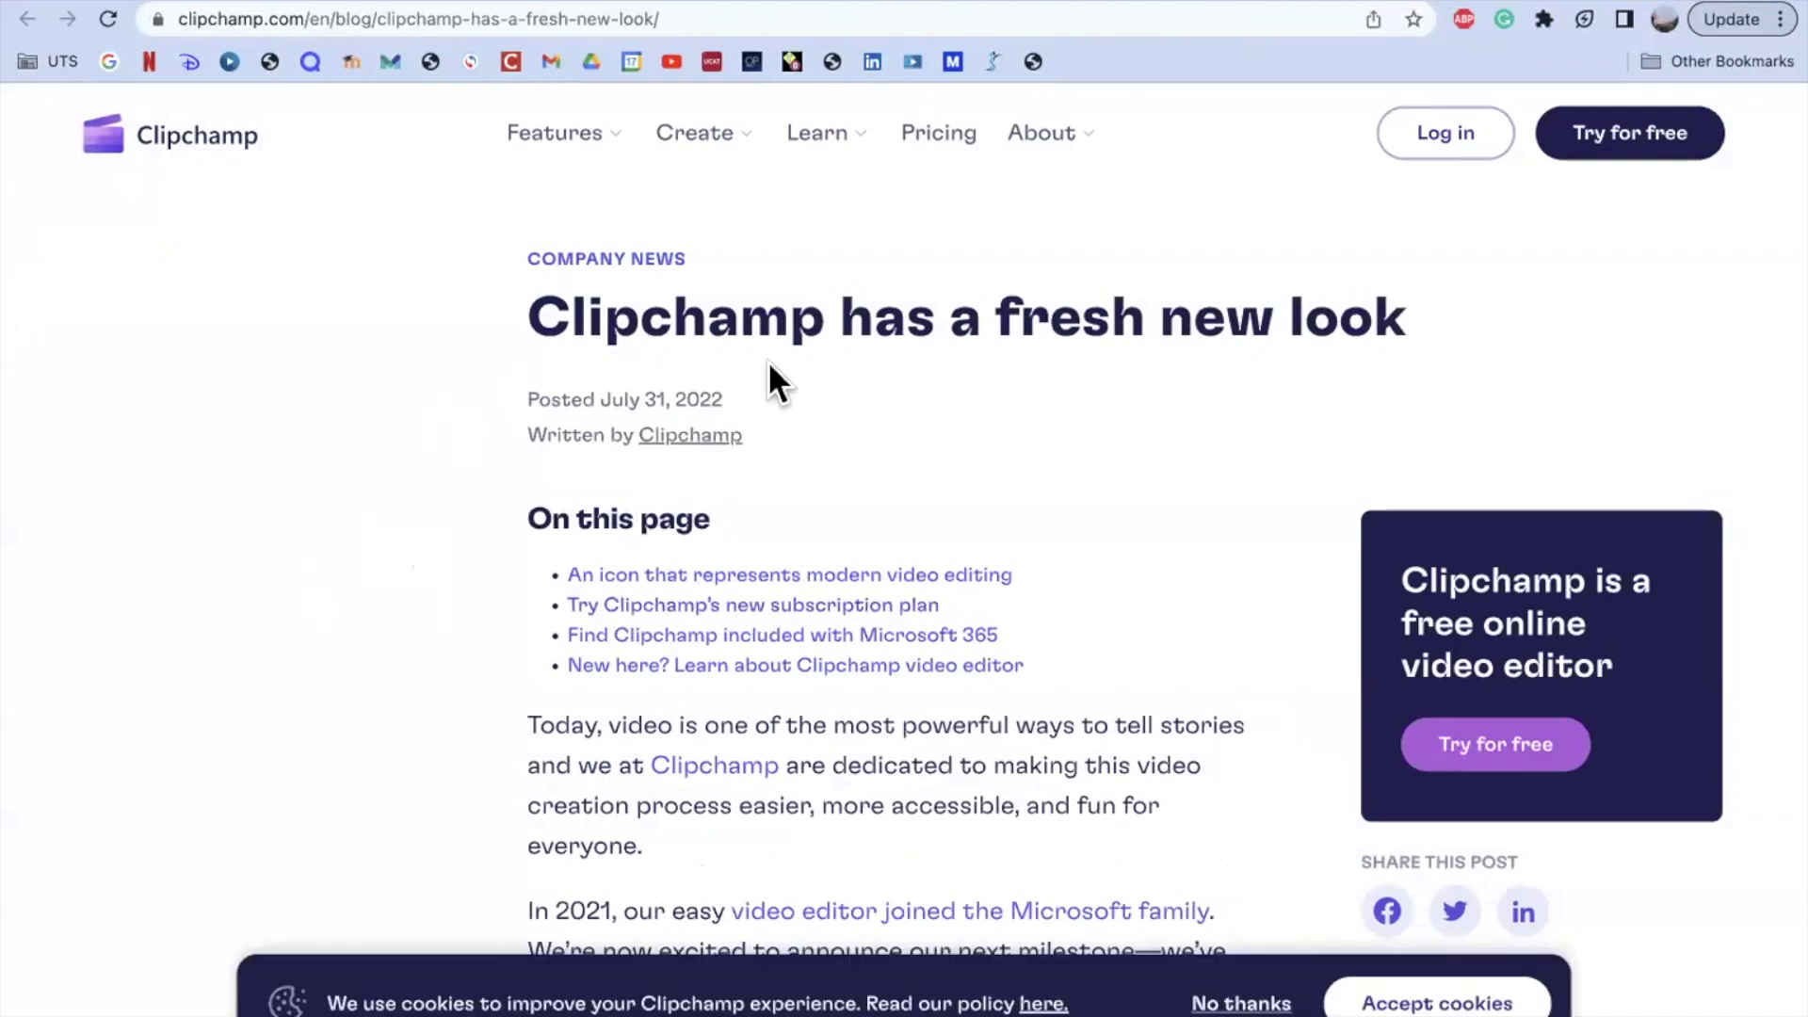
- Read through the Clipchamp blog article, covering the new icon, the Essentials subscription plan, Microsoft 365 inclusion and the video editor introduction
scroll(730, 478, "down", 1)
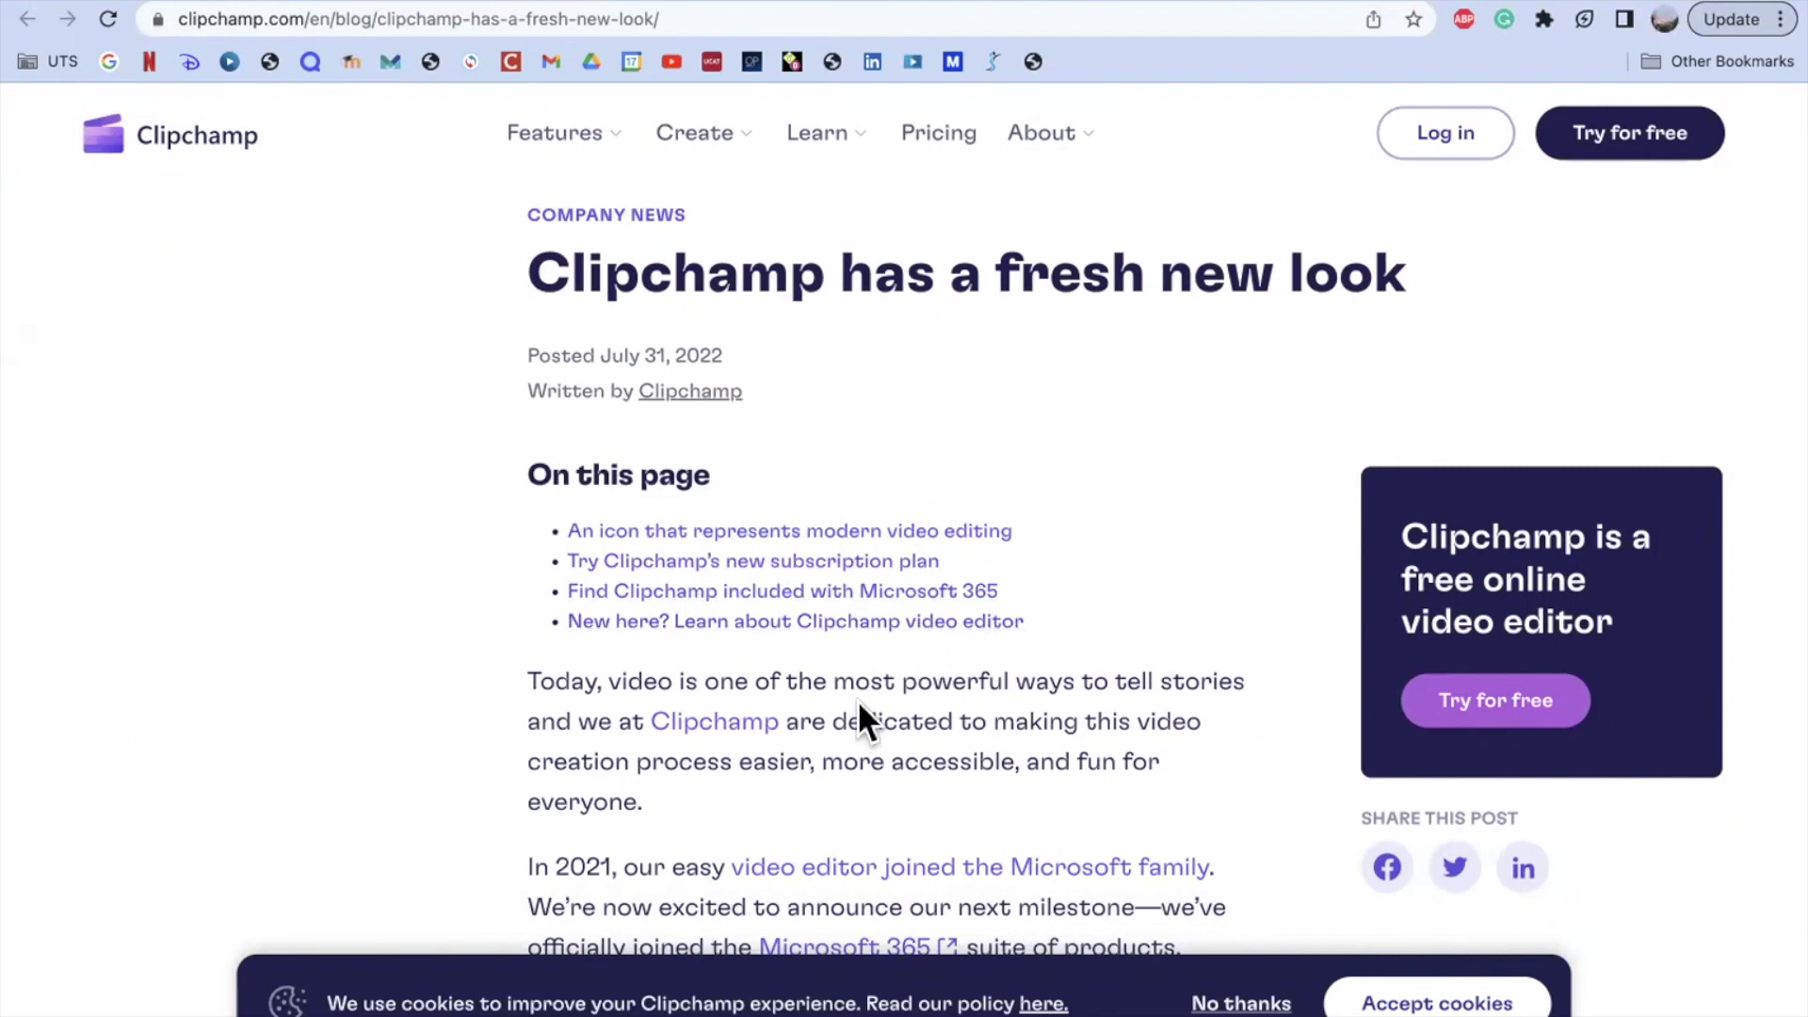
scroll(859, 704, "down", 5)
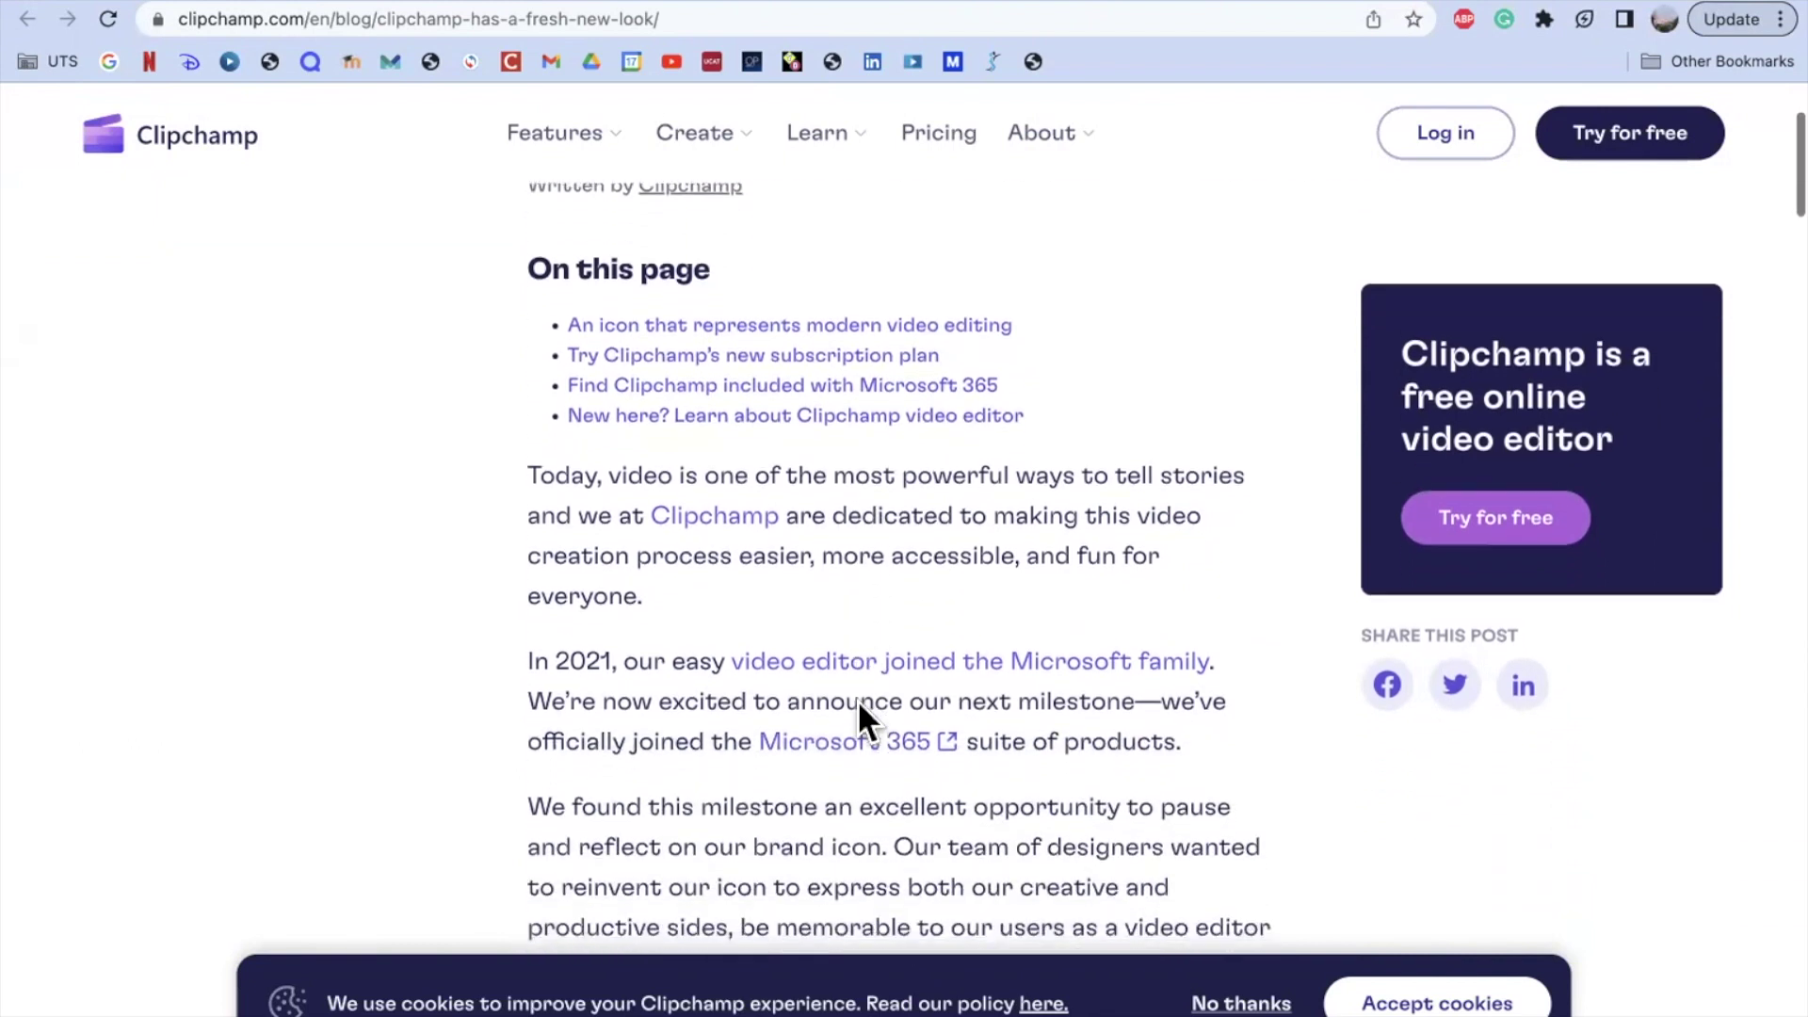
scroll(857, 730, "down", 6)
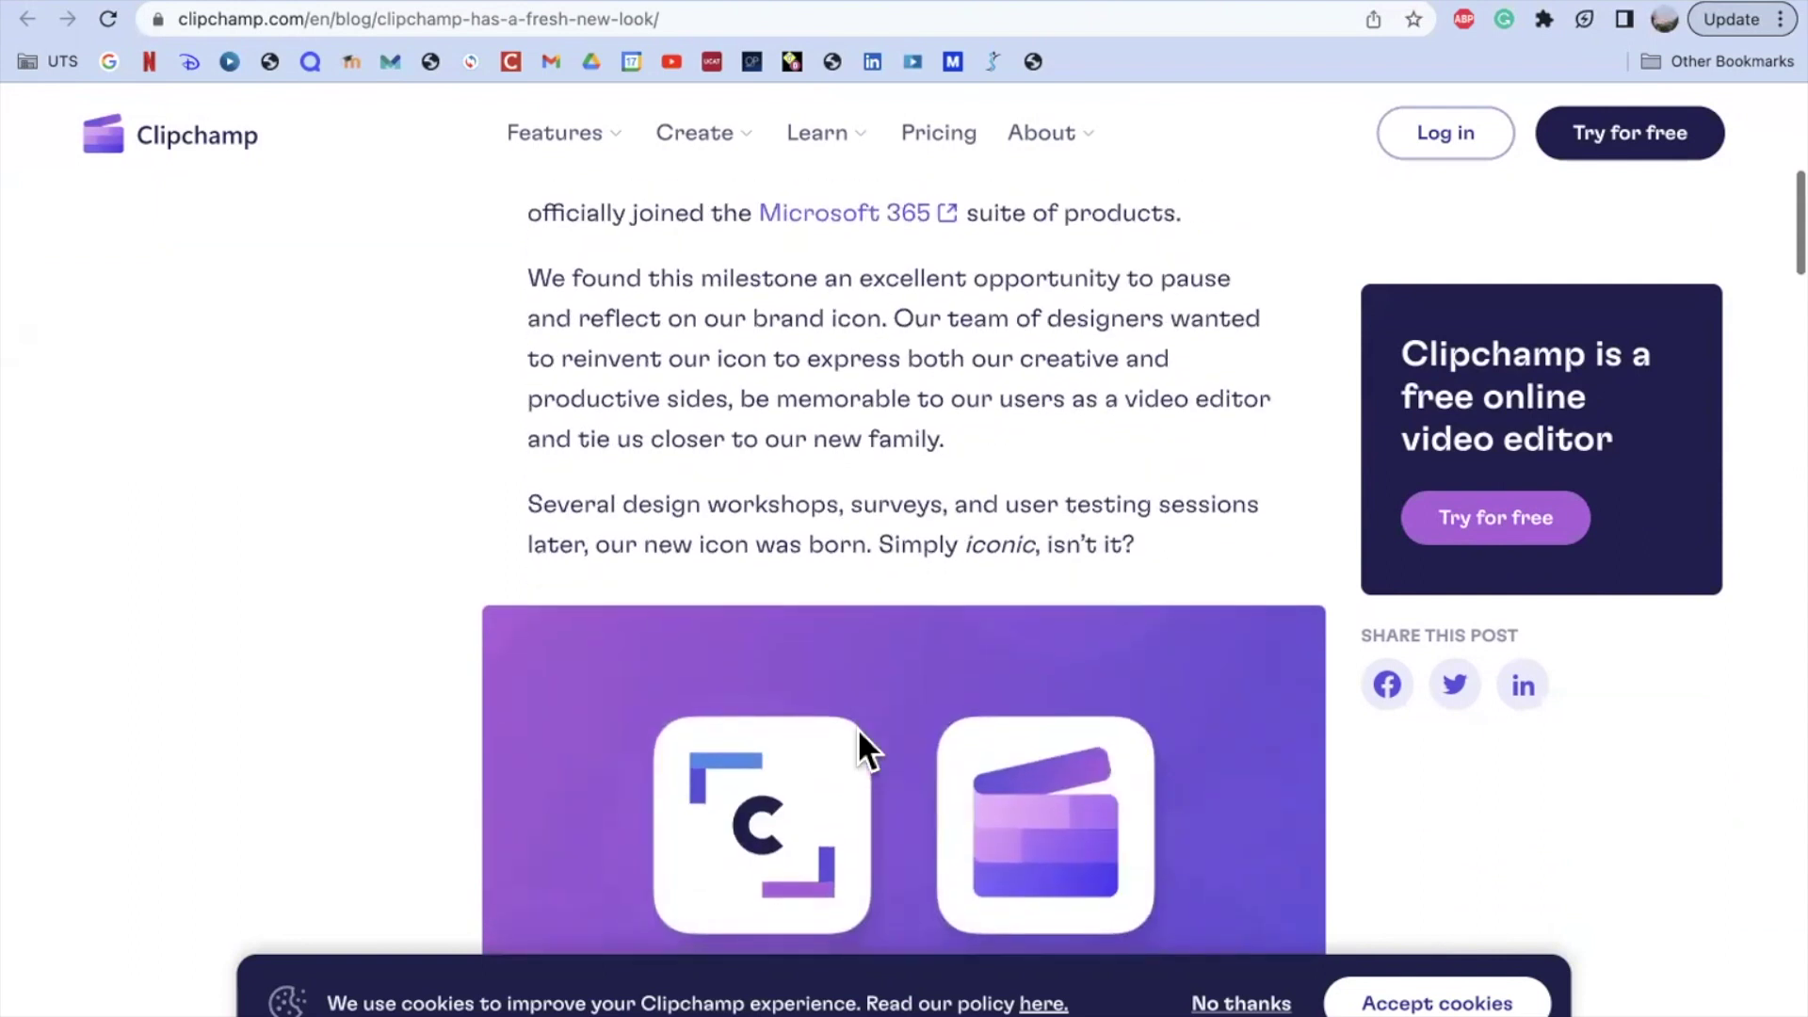
scroll(857, 739, "down", 3)
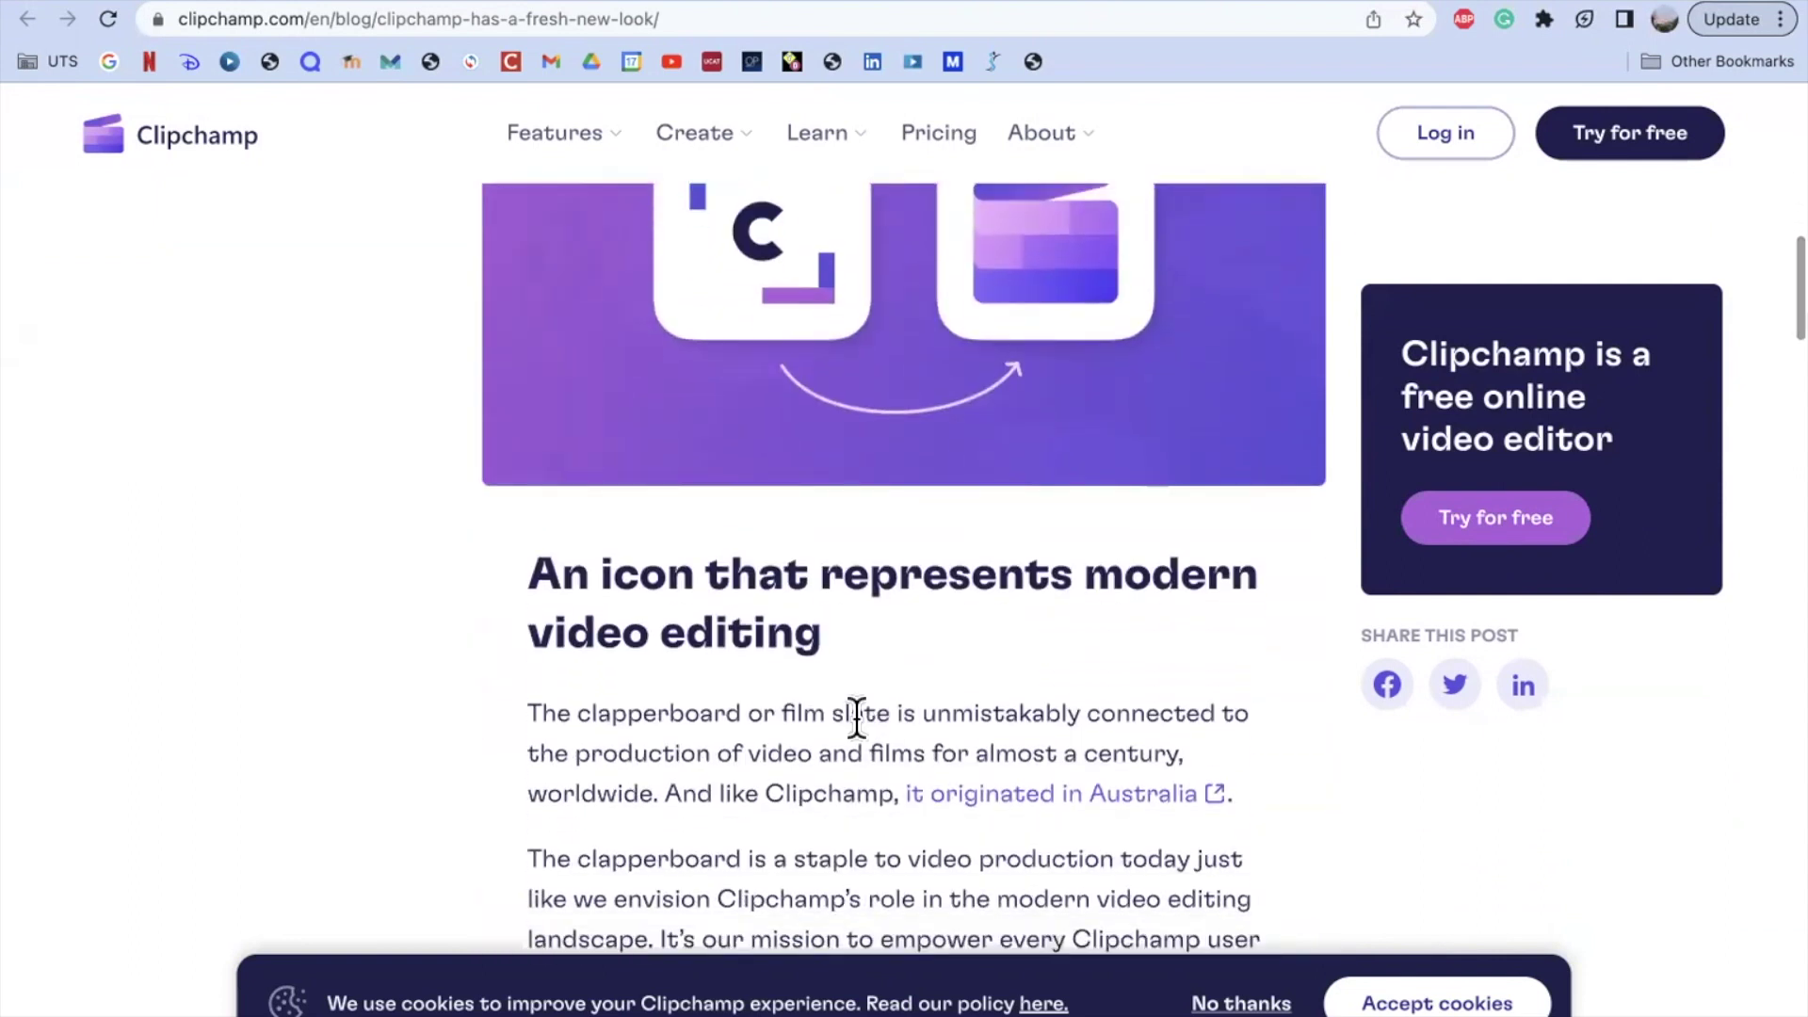
scroll(856, 713, "down", 8)
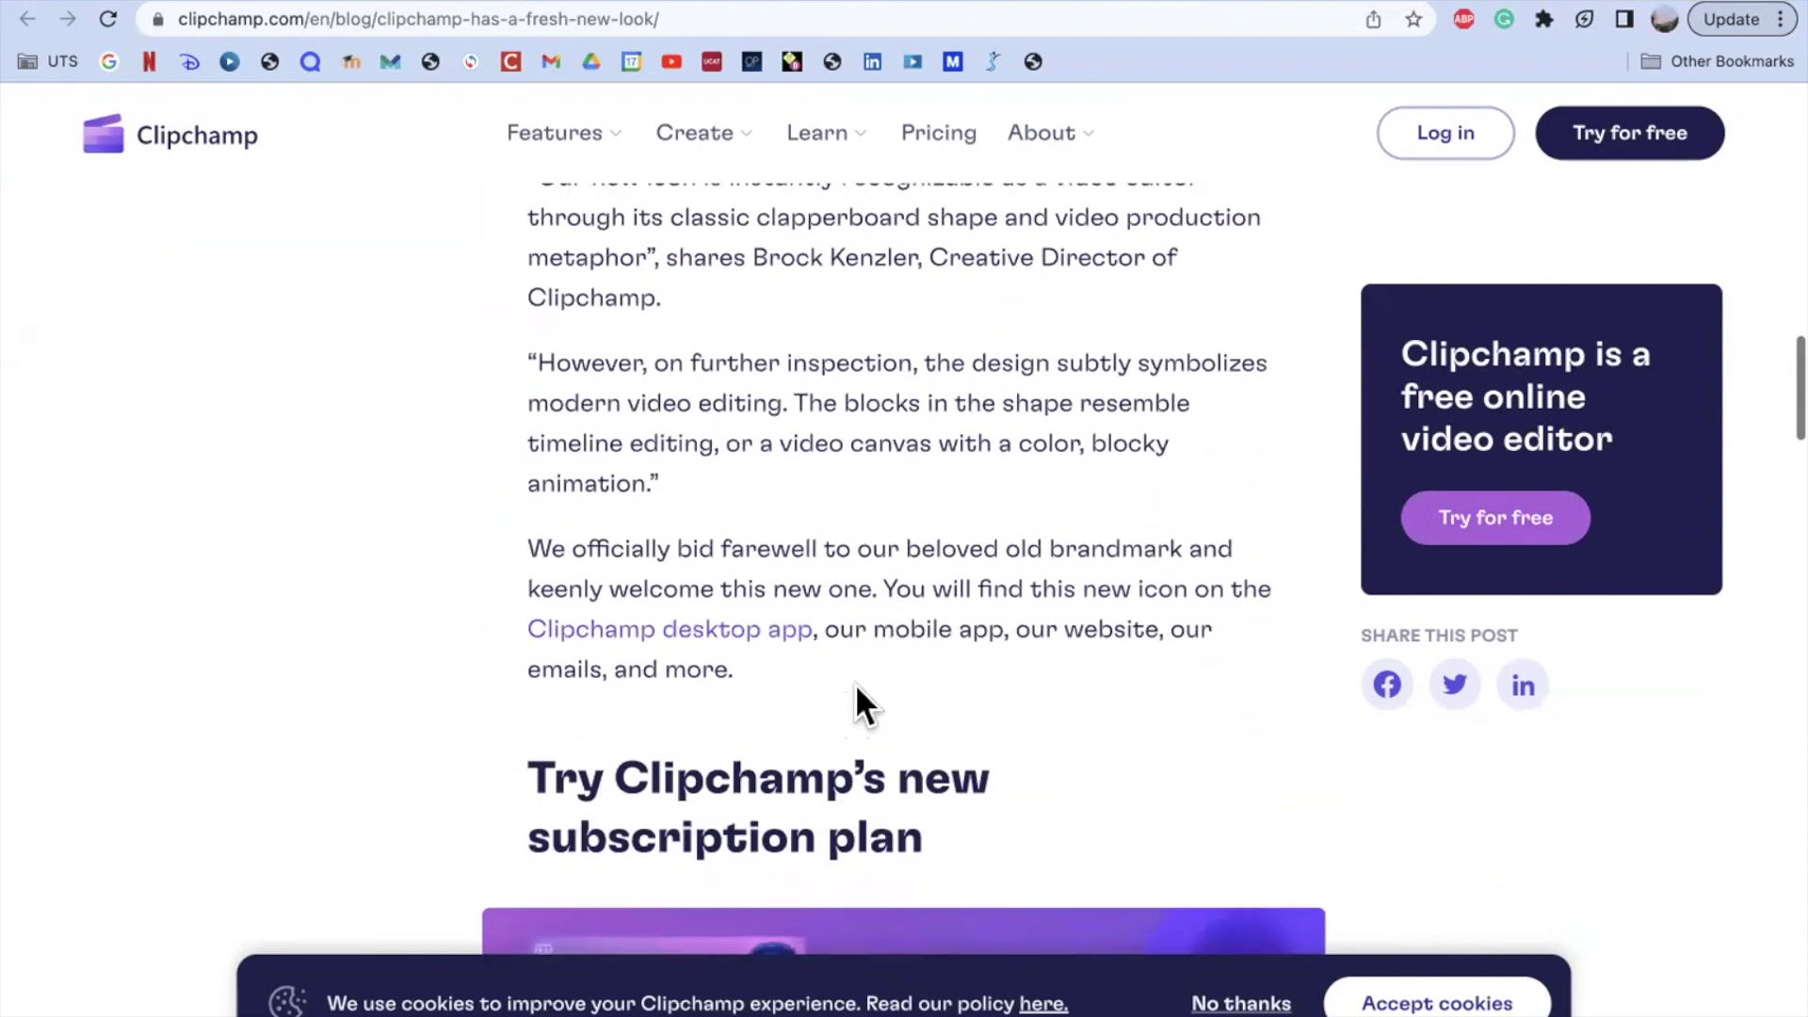
scroll(857, 687, "down", 9)
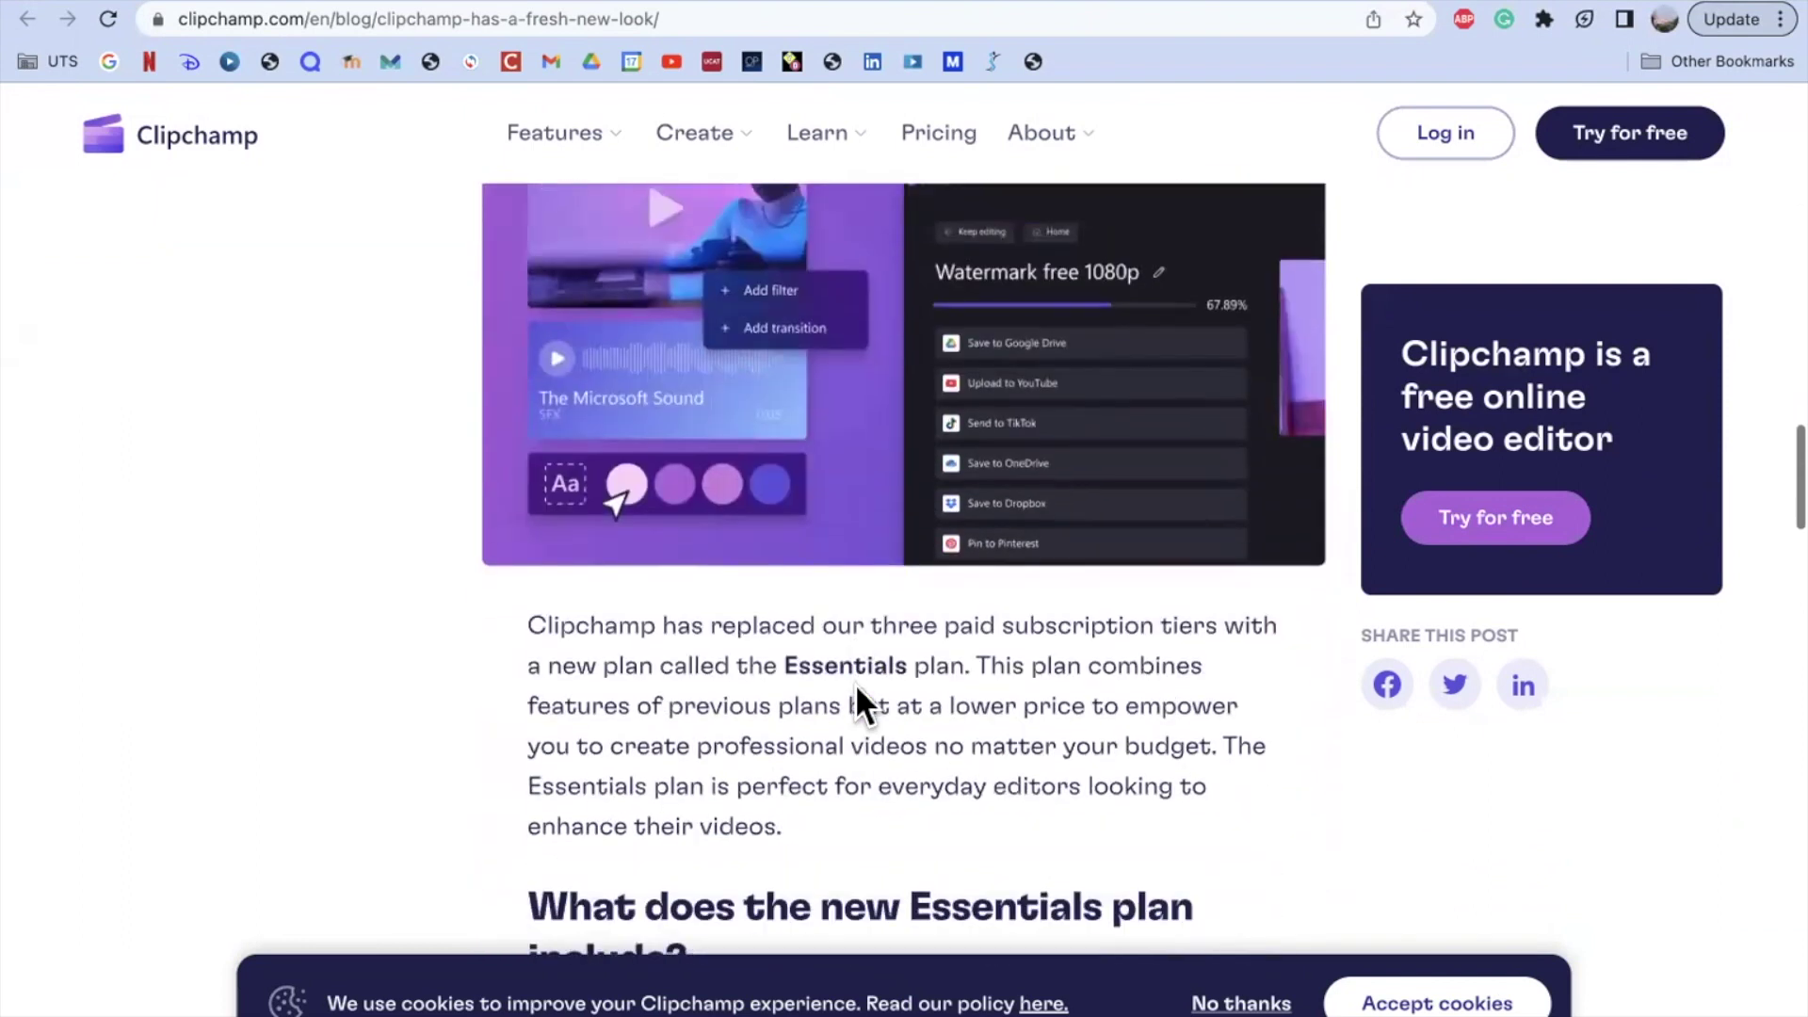
scroll(857, 689, "down", 8)
scroll(855, 678, "down", 6)
scroll(857, 687, "down", 5)
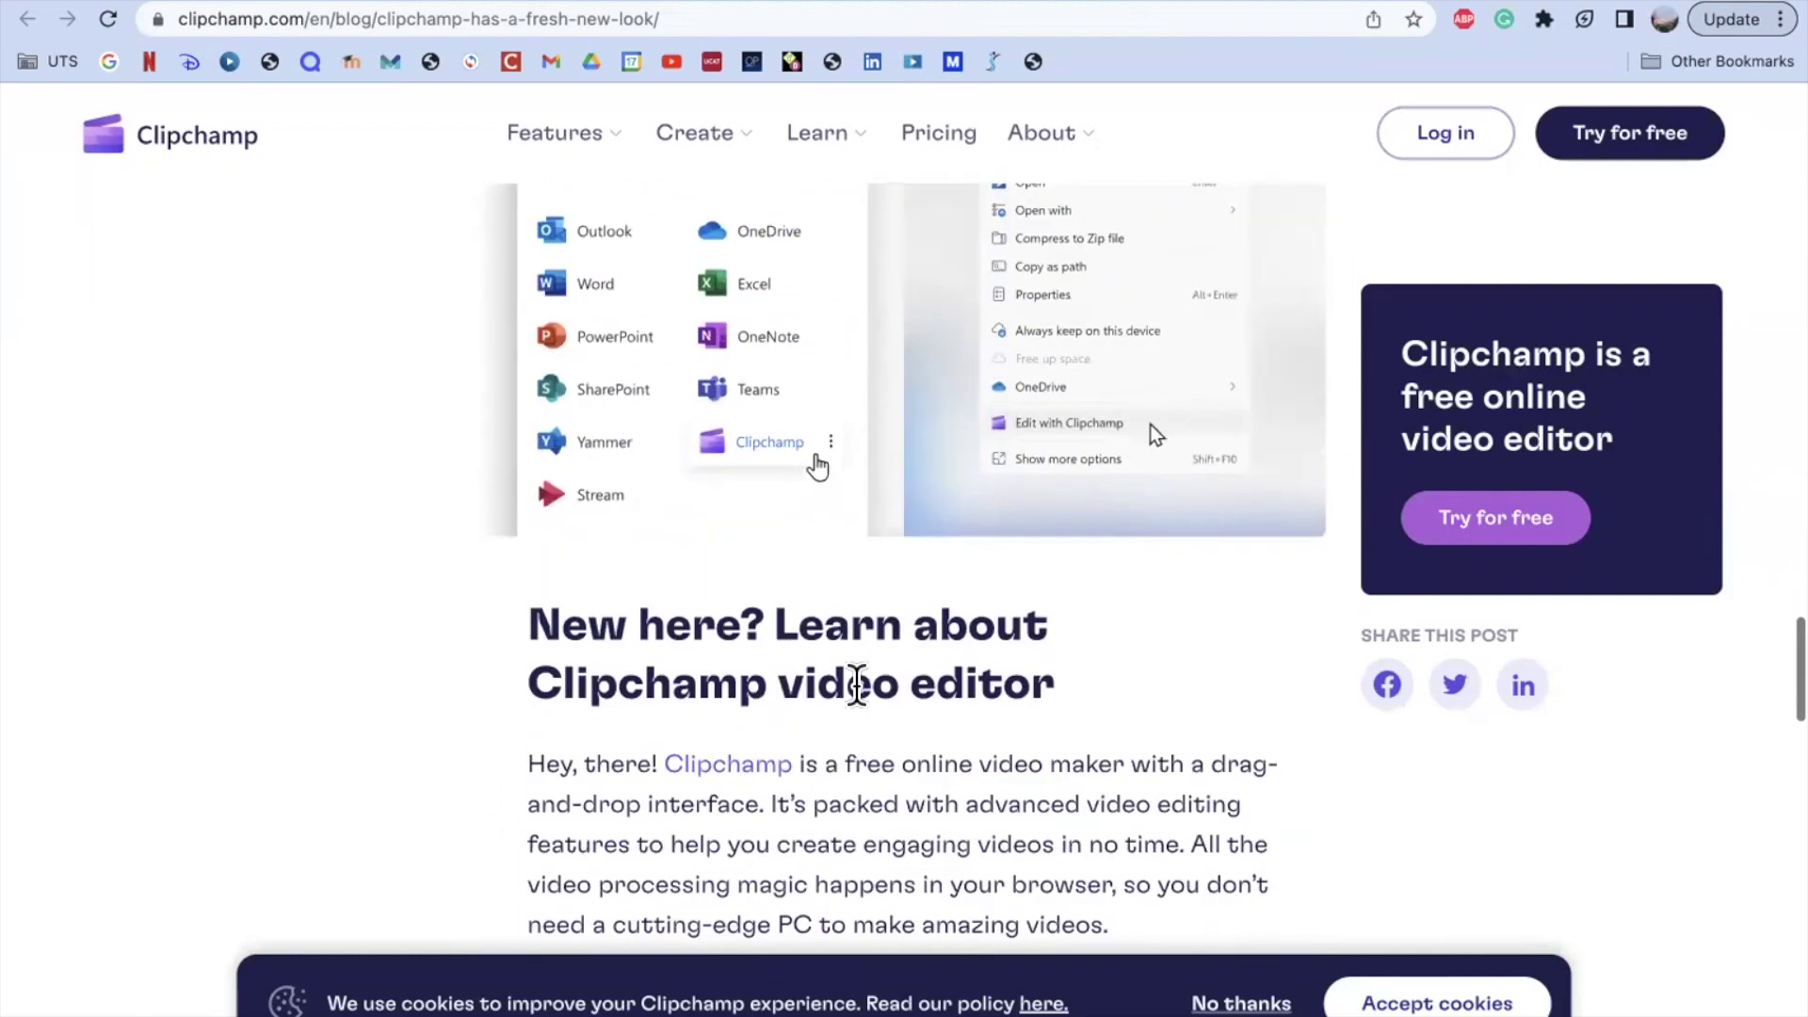
scroll(857, 684, "down", 5)
scroll(856, 686, "up", 18)
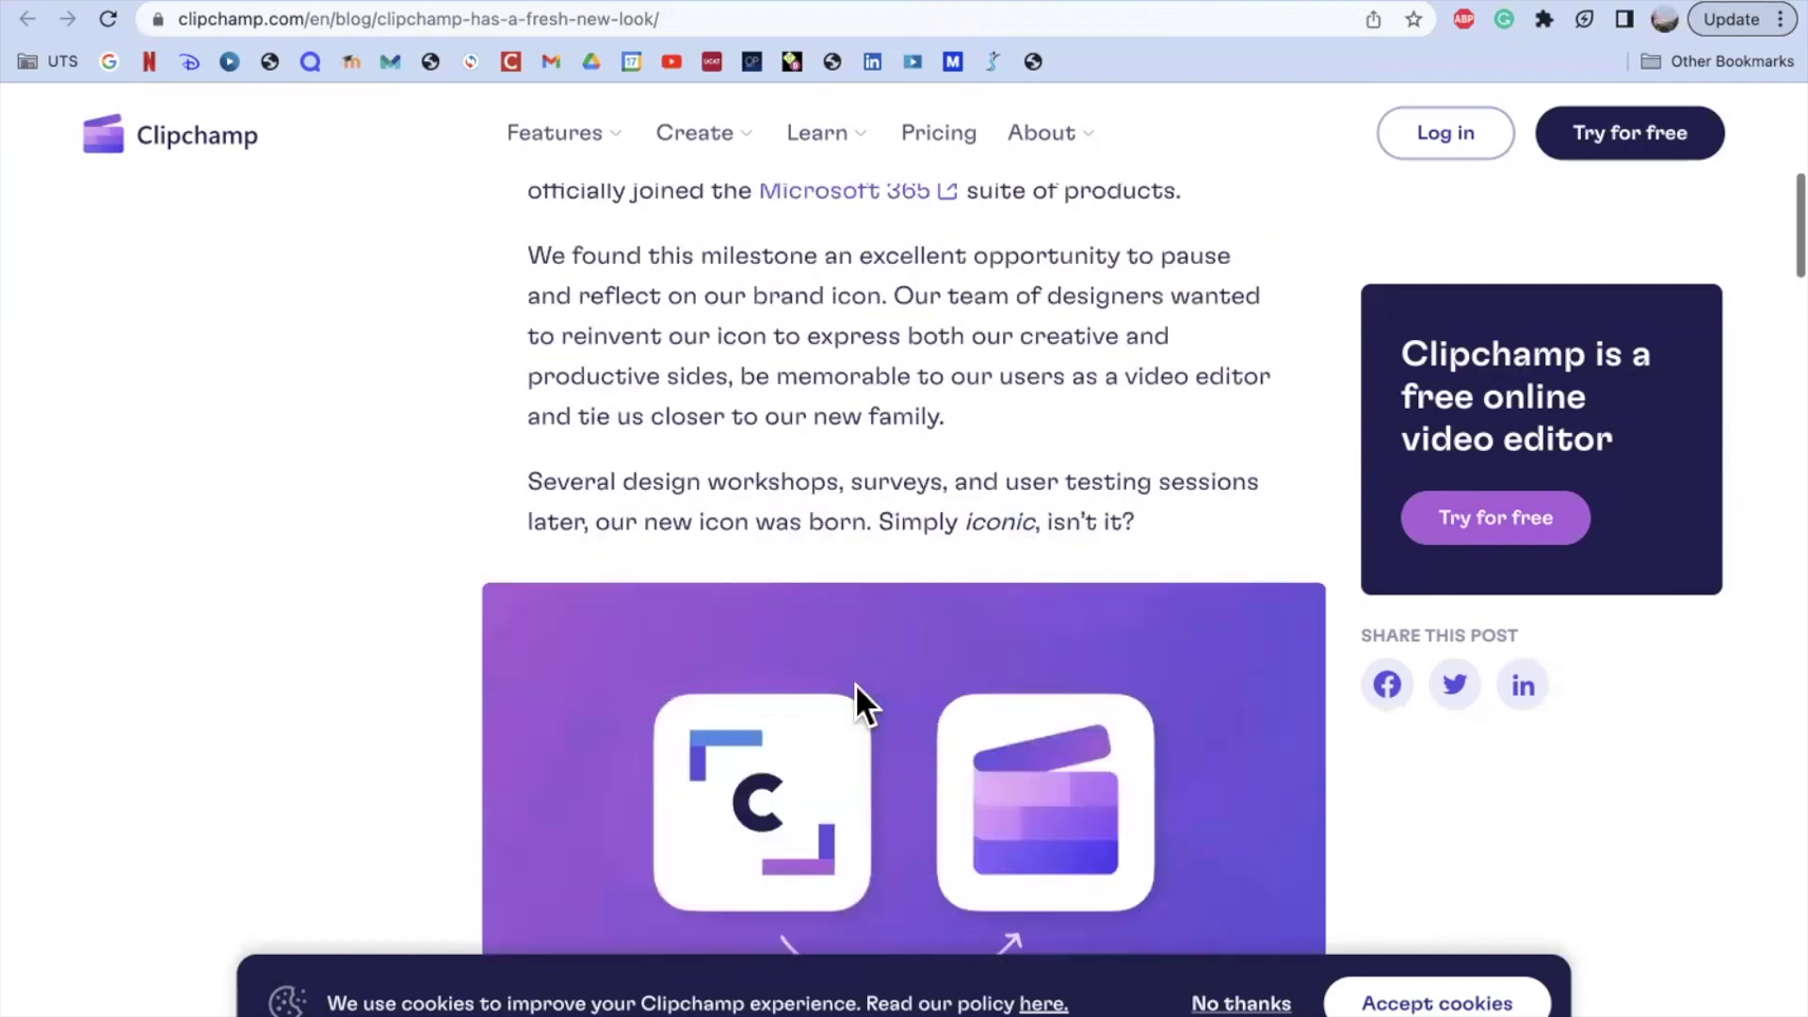
scroll(855, 684, "up", 2)
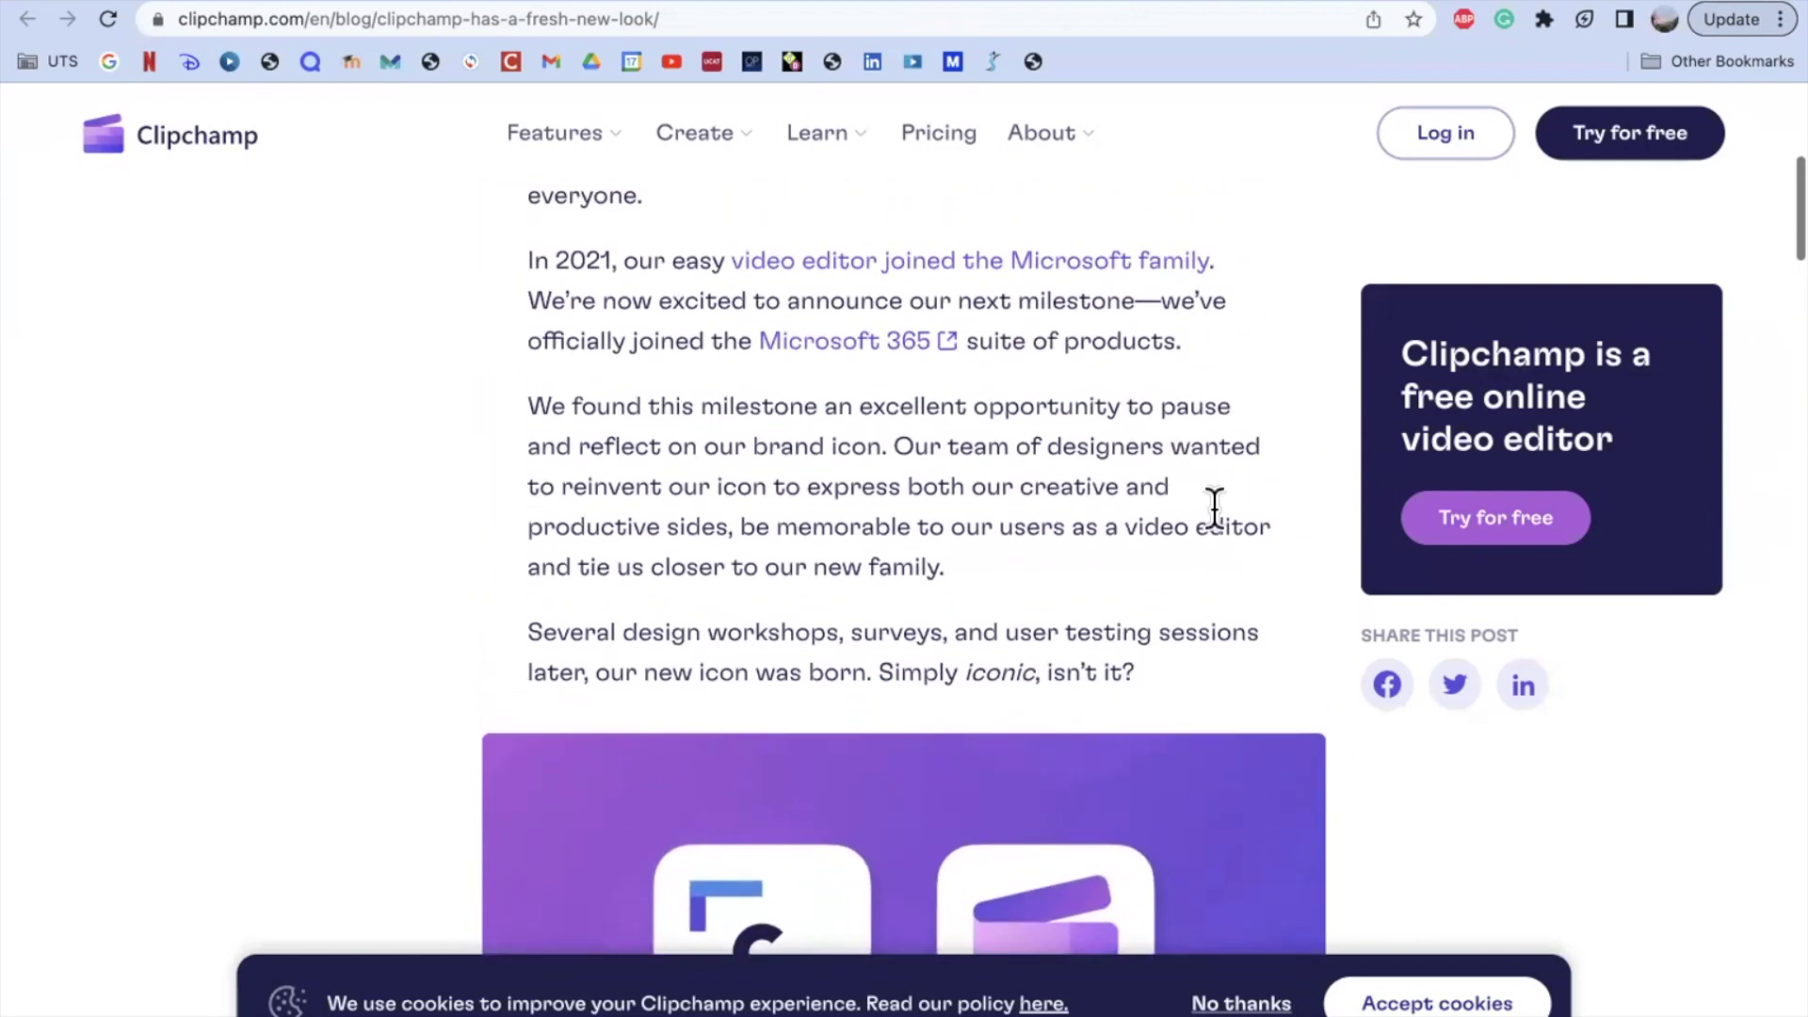
- Start trying Clipchamp for free with a Google account and enter the full date of birth in the account form
left_click(1619, 153)
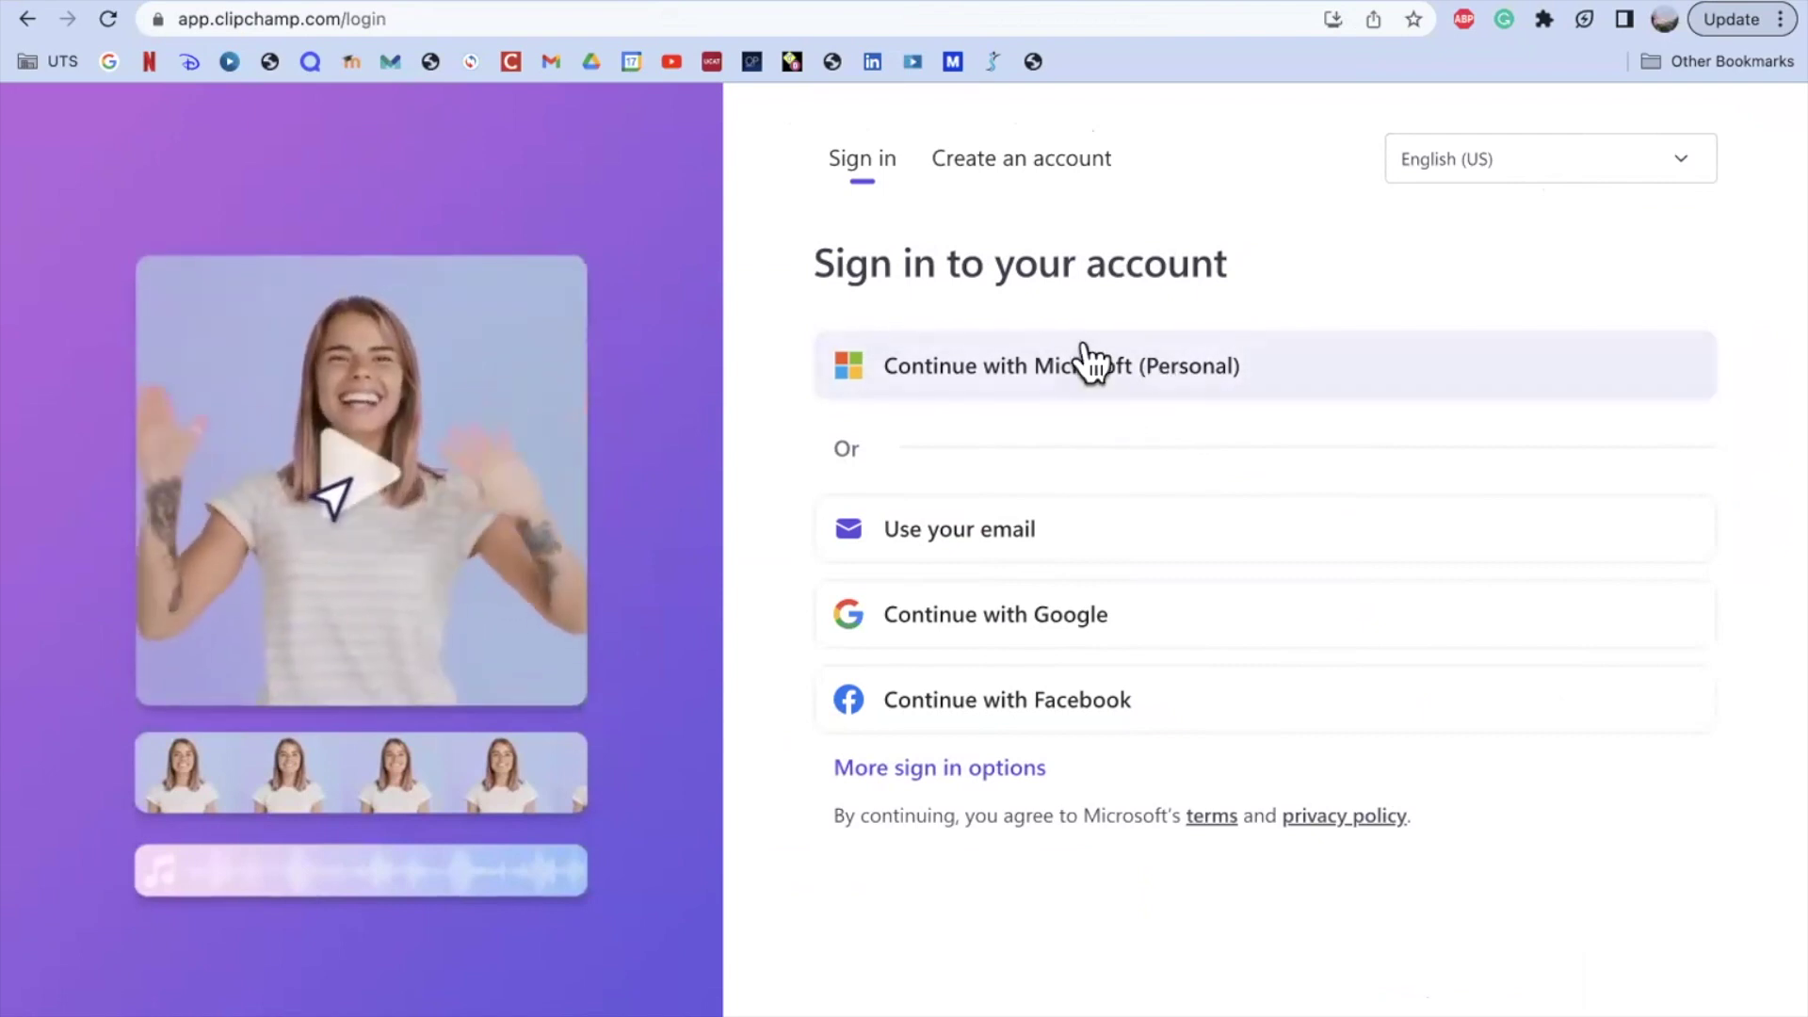
left_click(1044, 612)
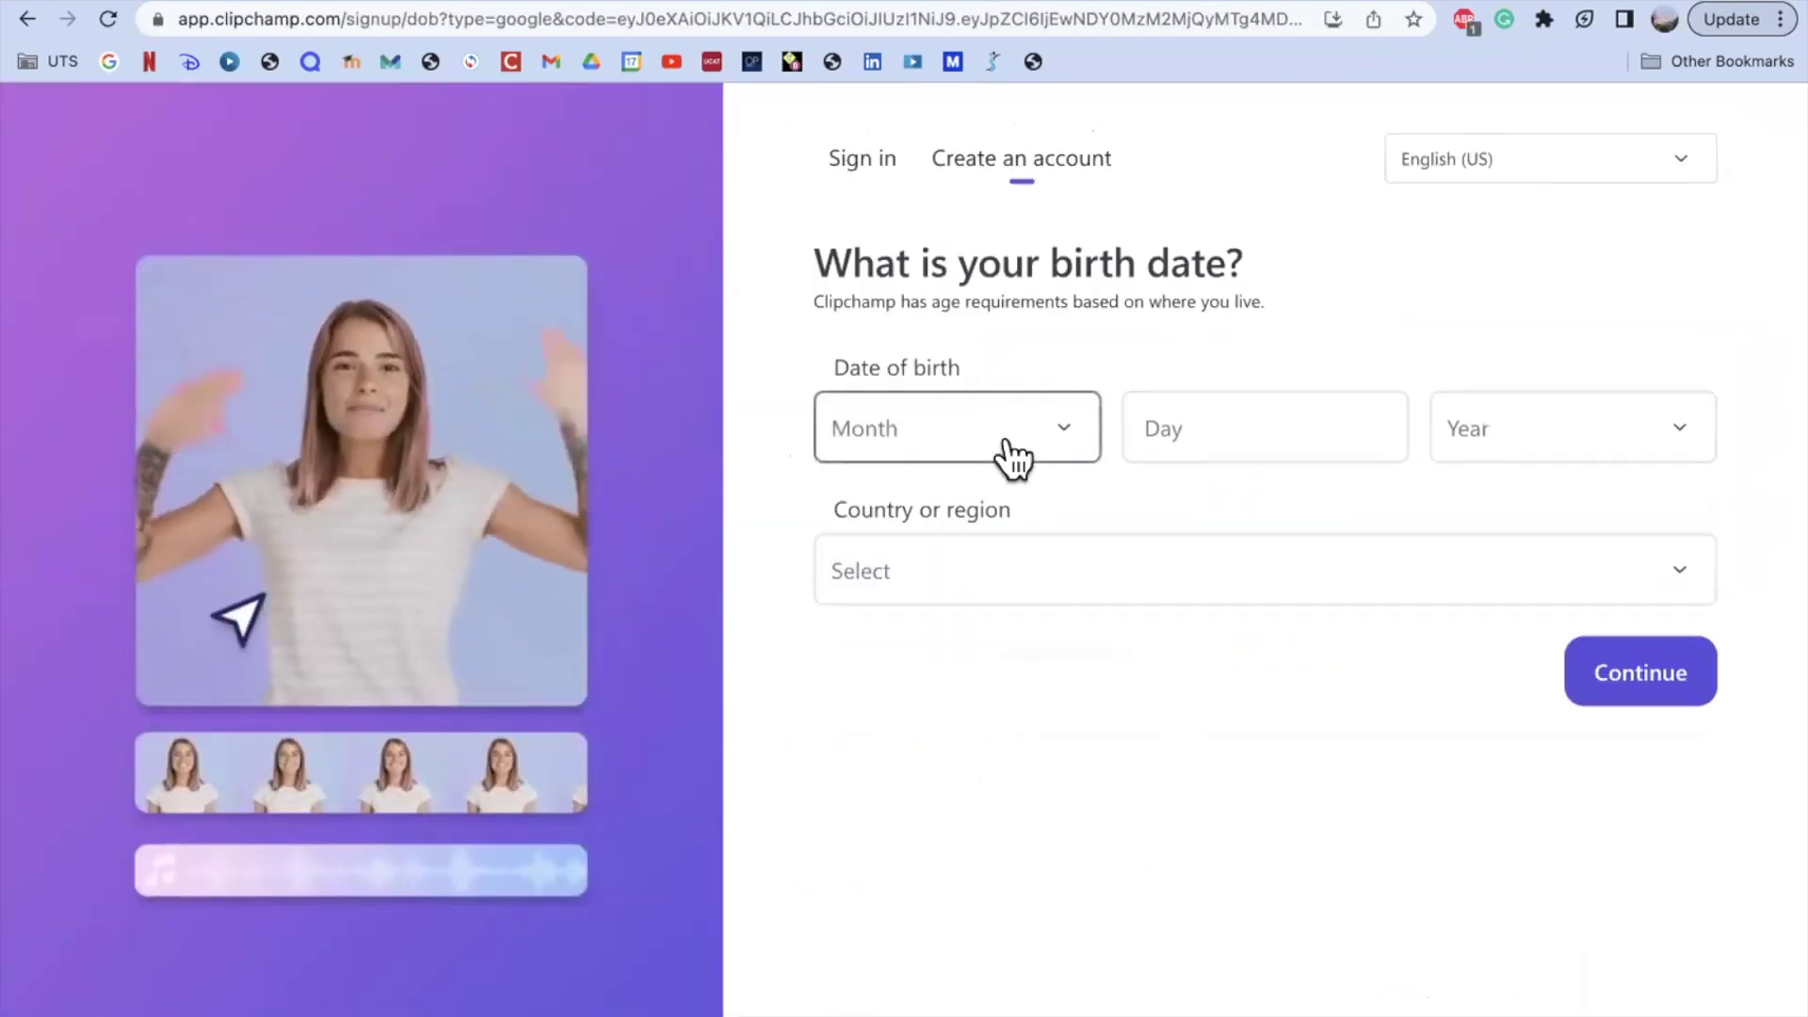
left_click(1028, 452)
left_click(970, 545)
left_click(1235, 425)
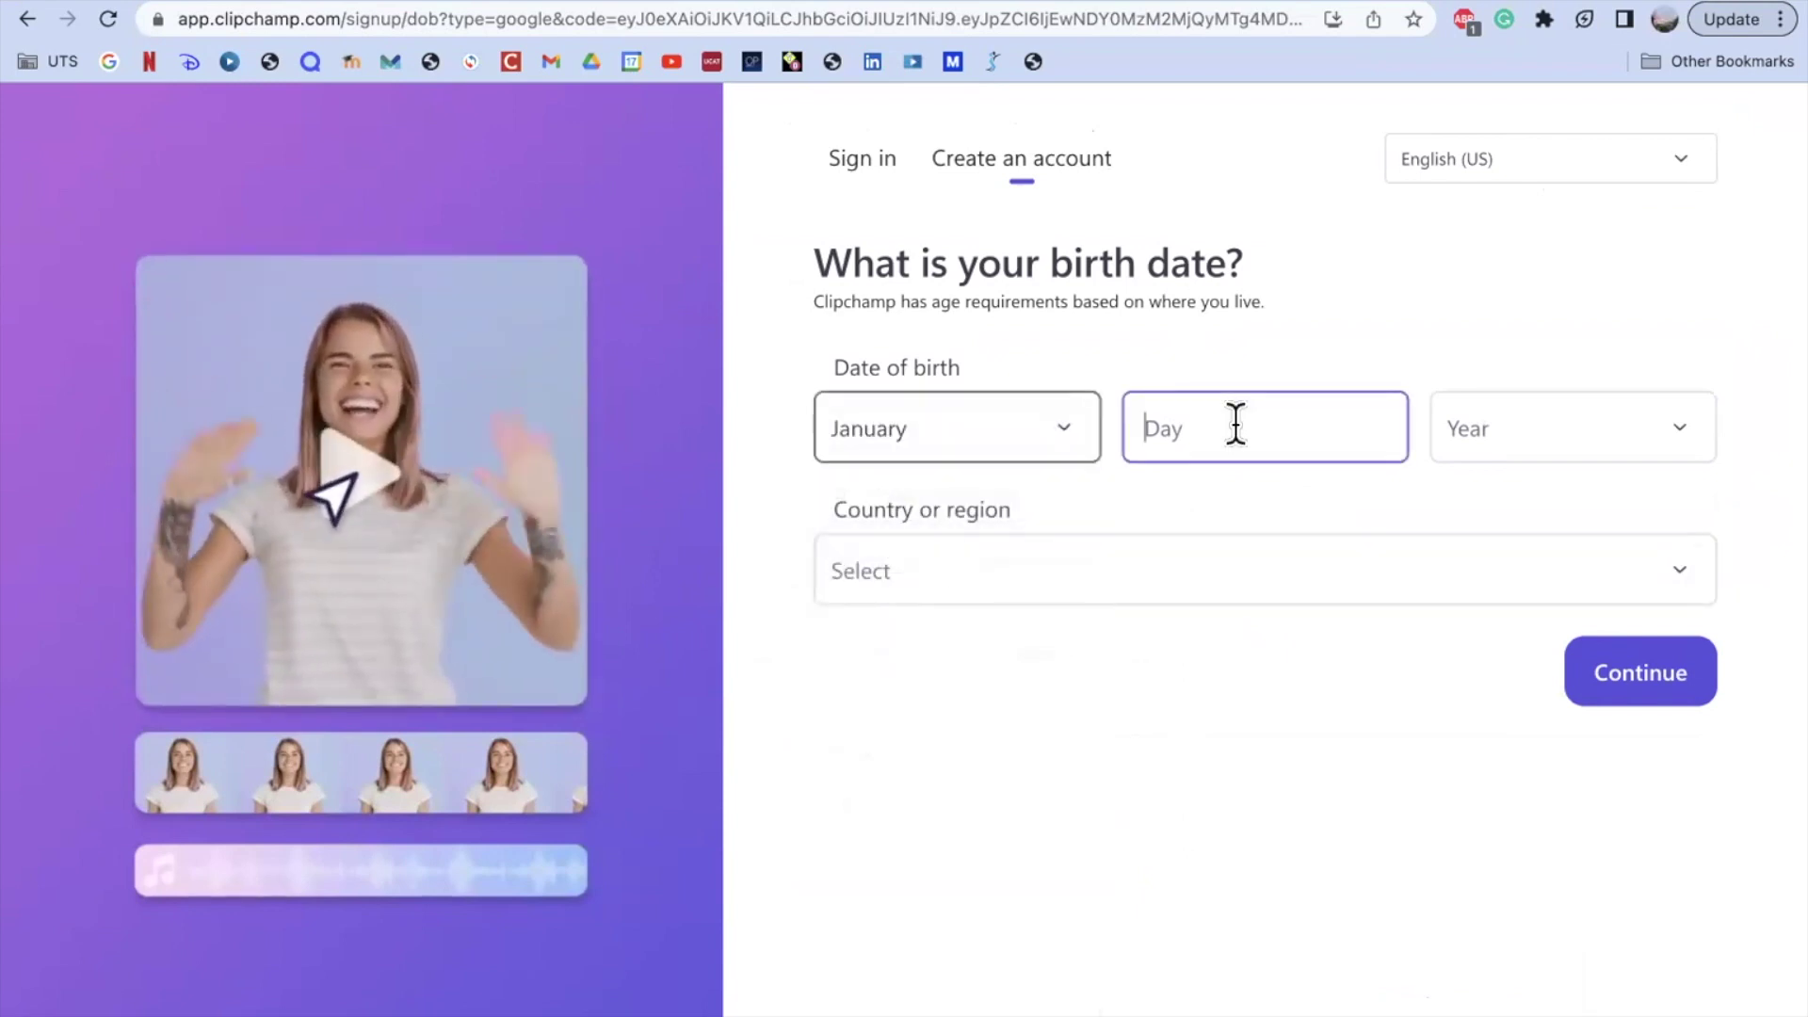
type("8")
left_click(1485, 450)
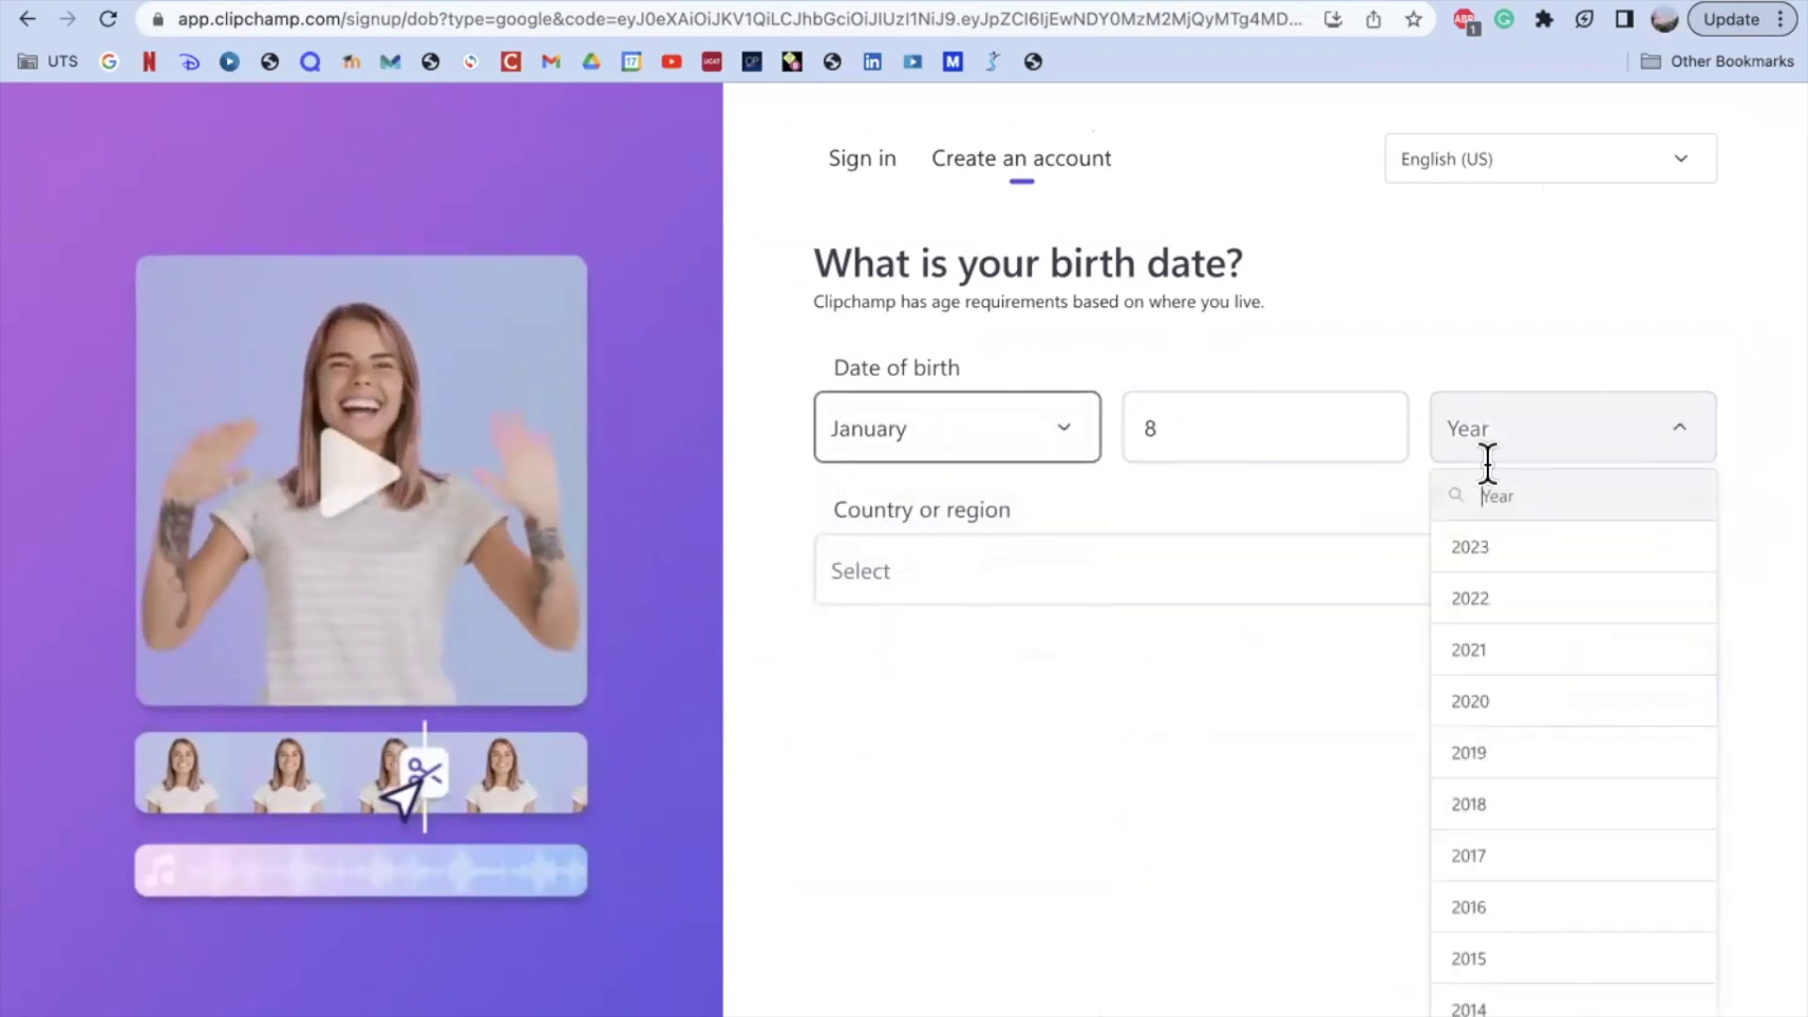
scroll(1461, 694, "down", 15)
left_click(1481, 763)
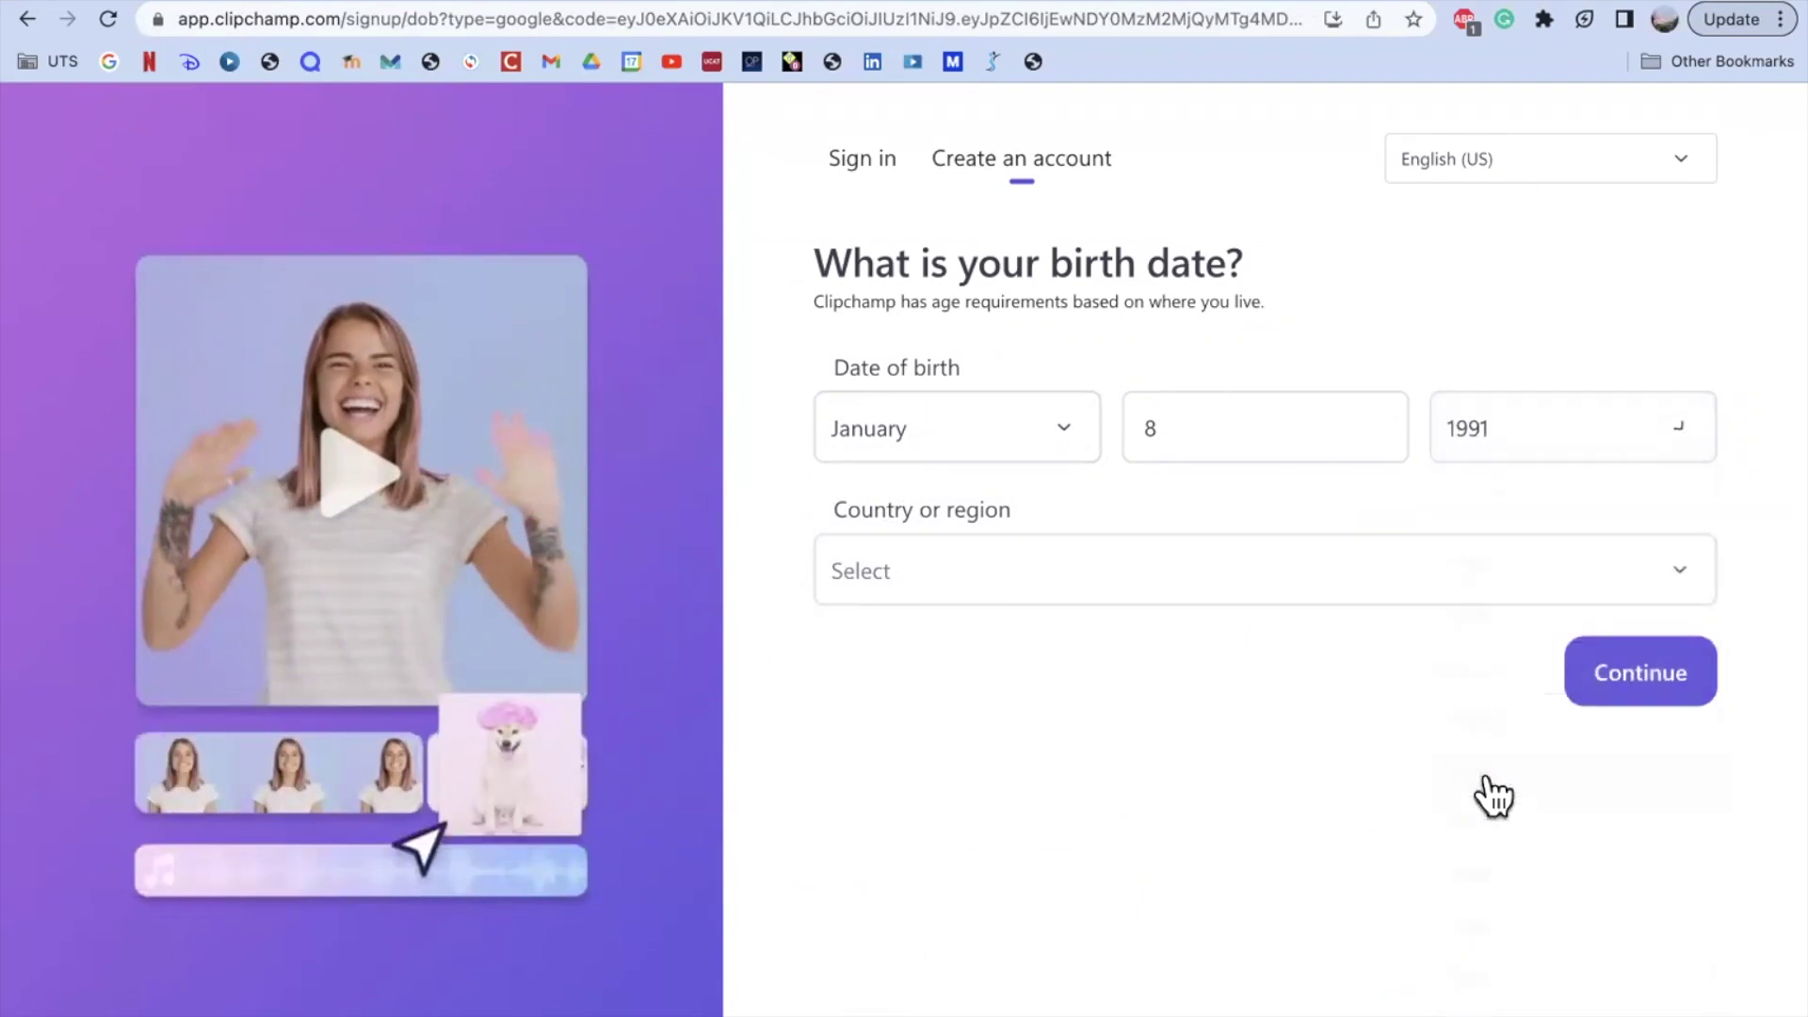
- Set the country or region to Canada and submit the account details
left_click(1173, 589)
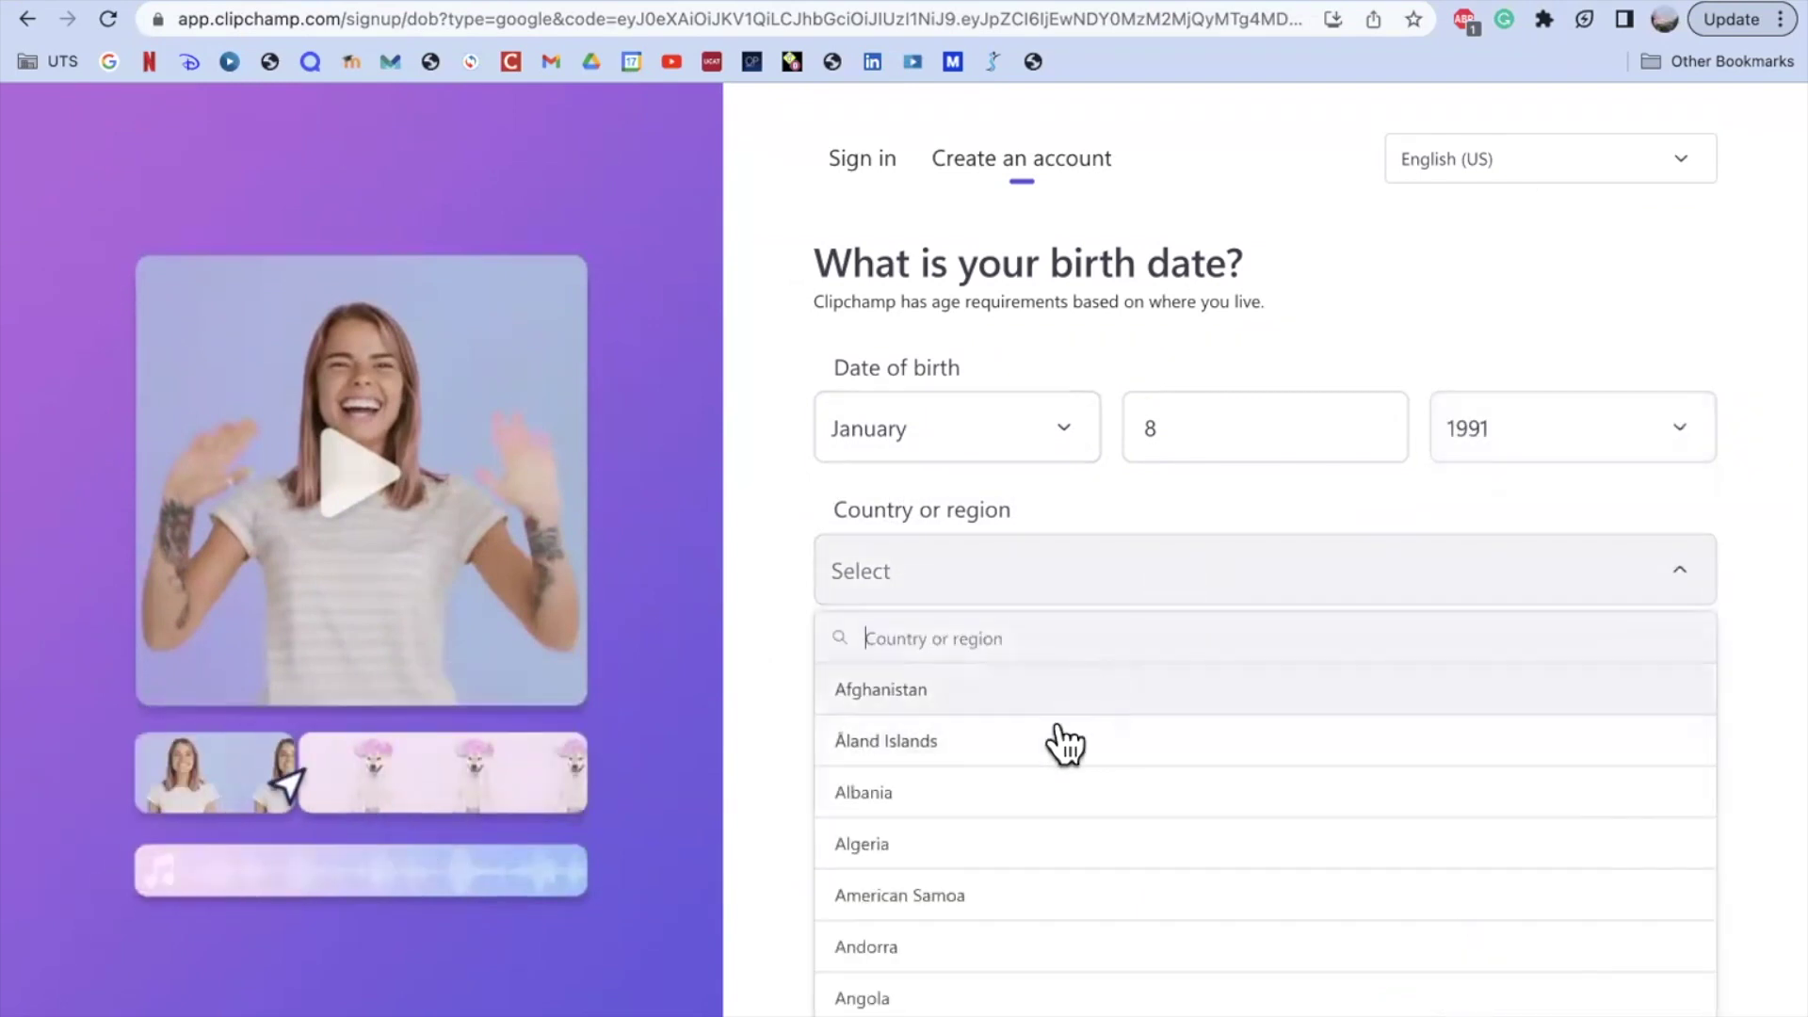
scroll(1050, 772, "down", 1)
scroll(1036, 801, "down", 3)
type("can")
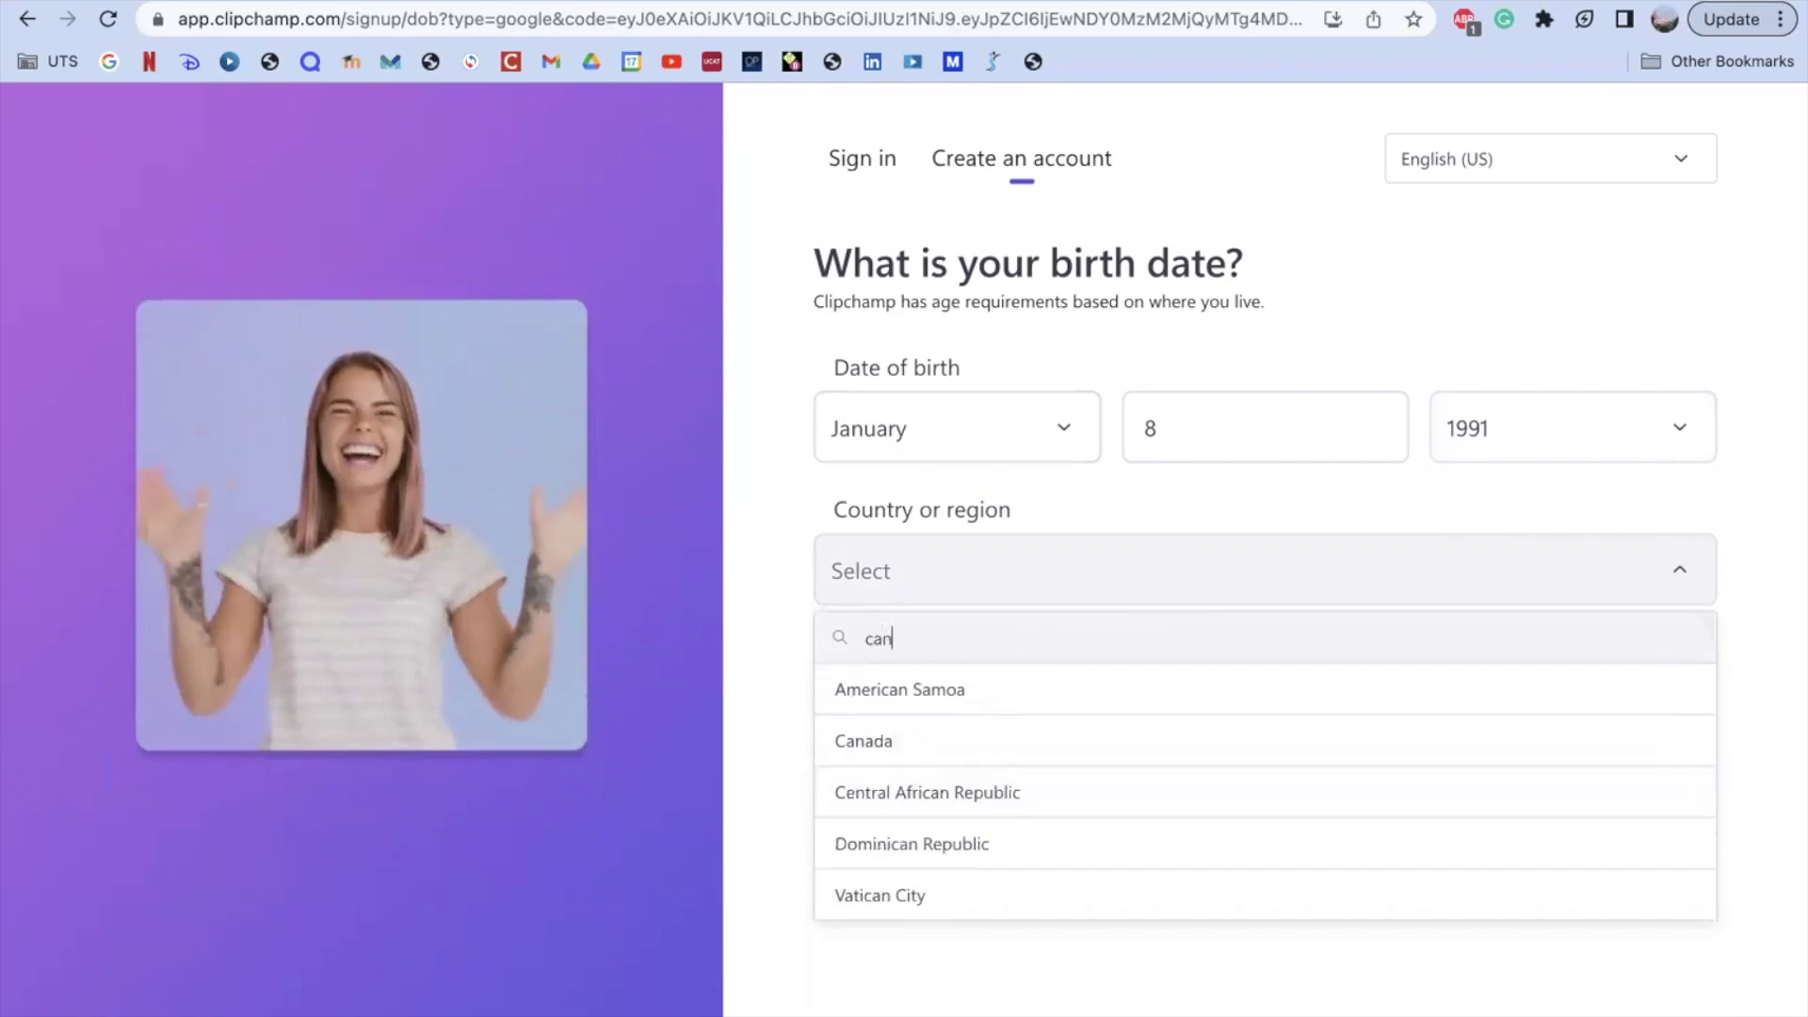
left_click(930, 754)
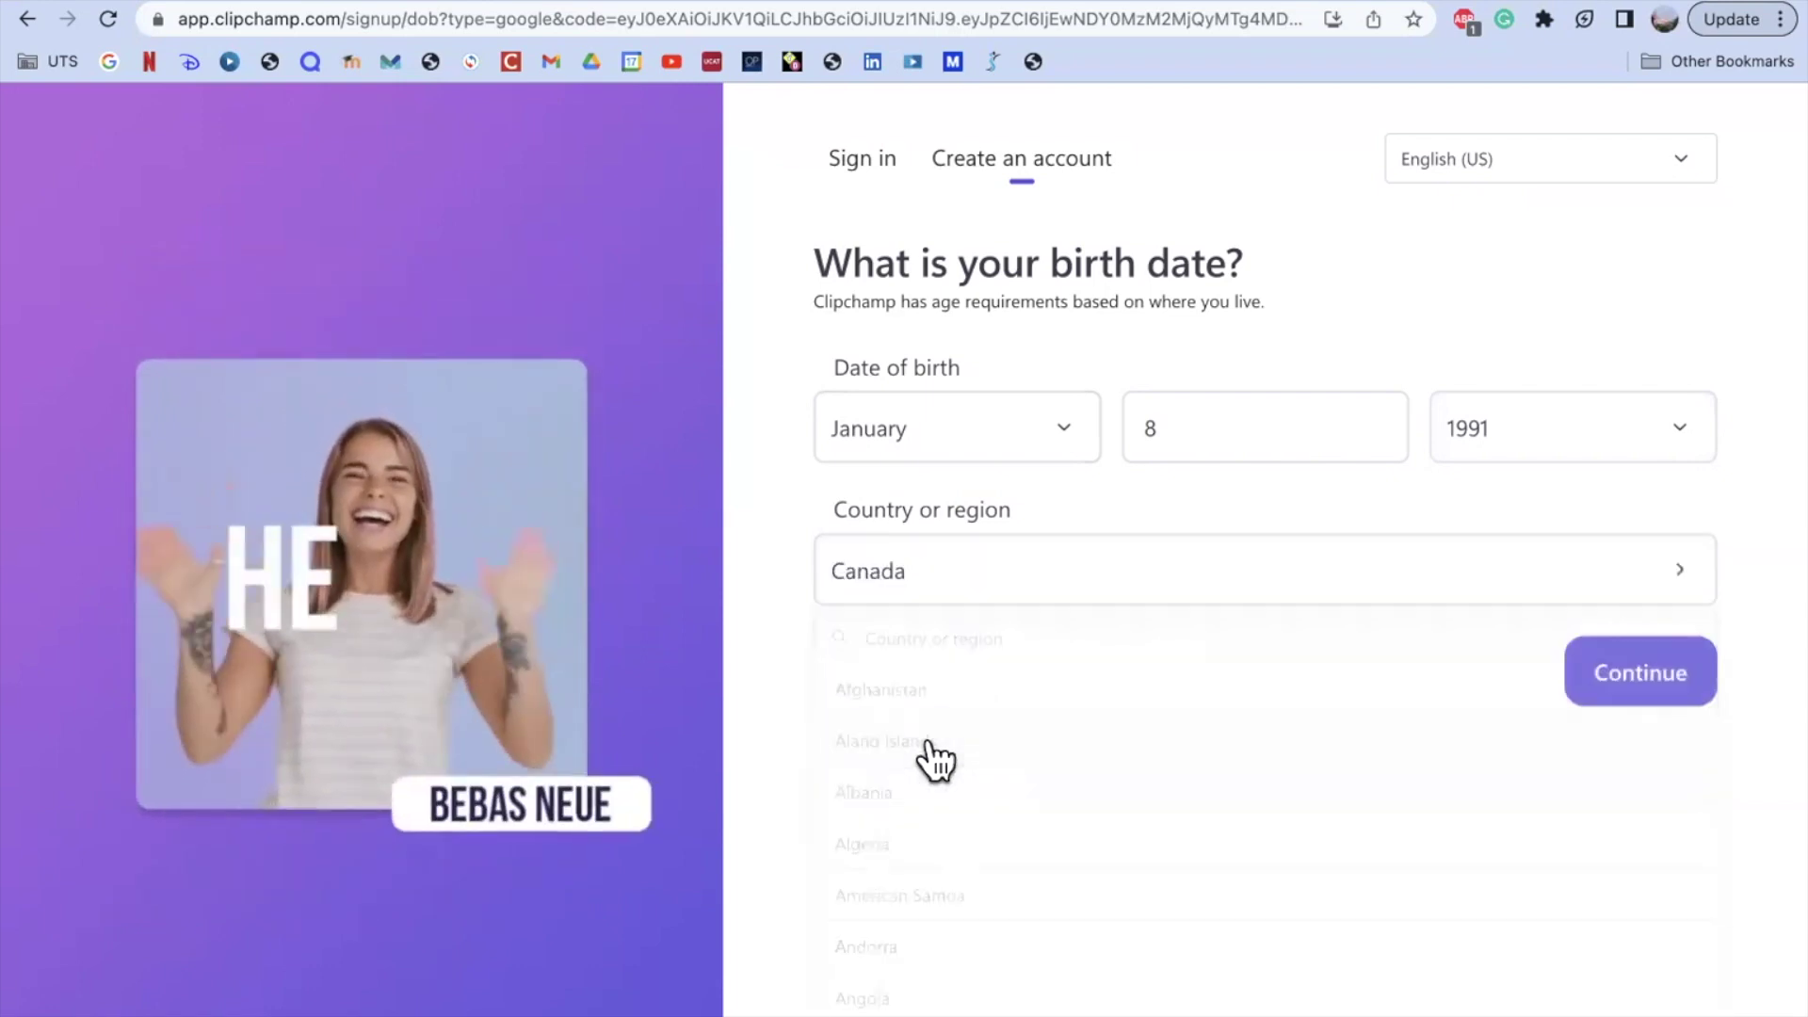
left_click(1648, 663)
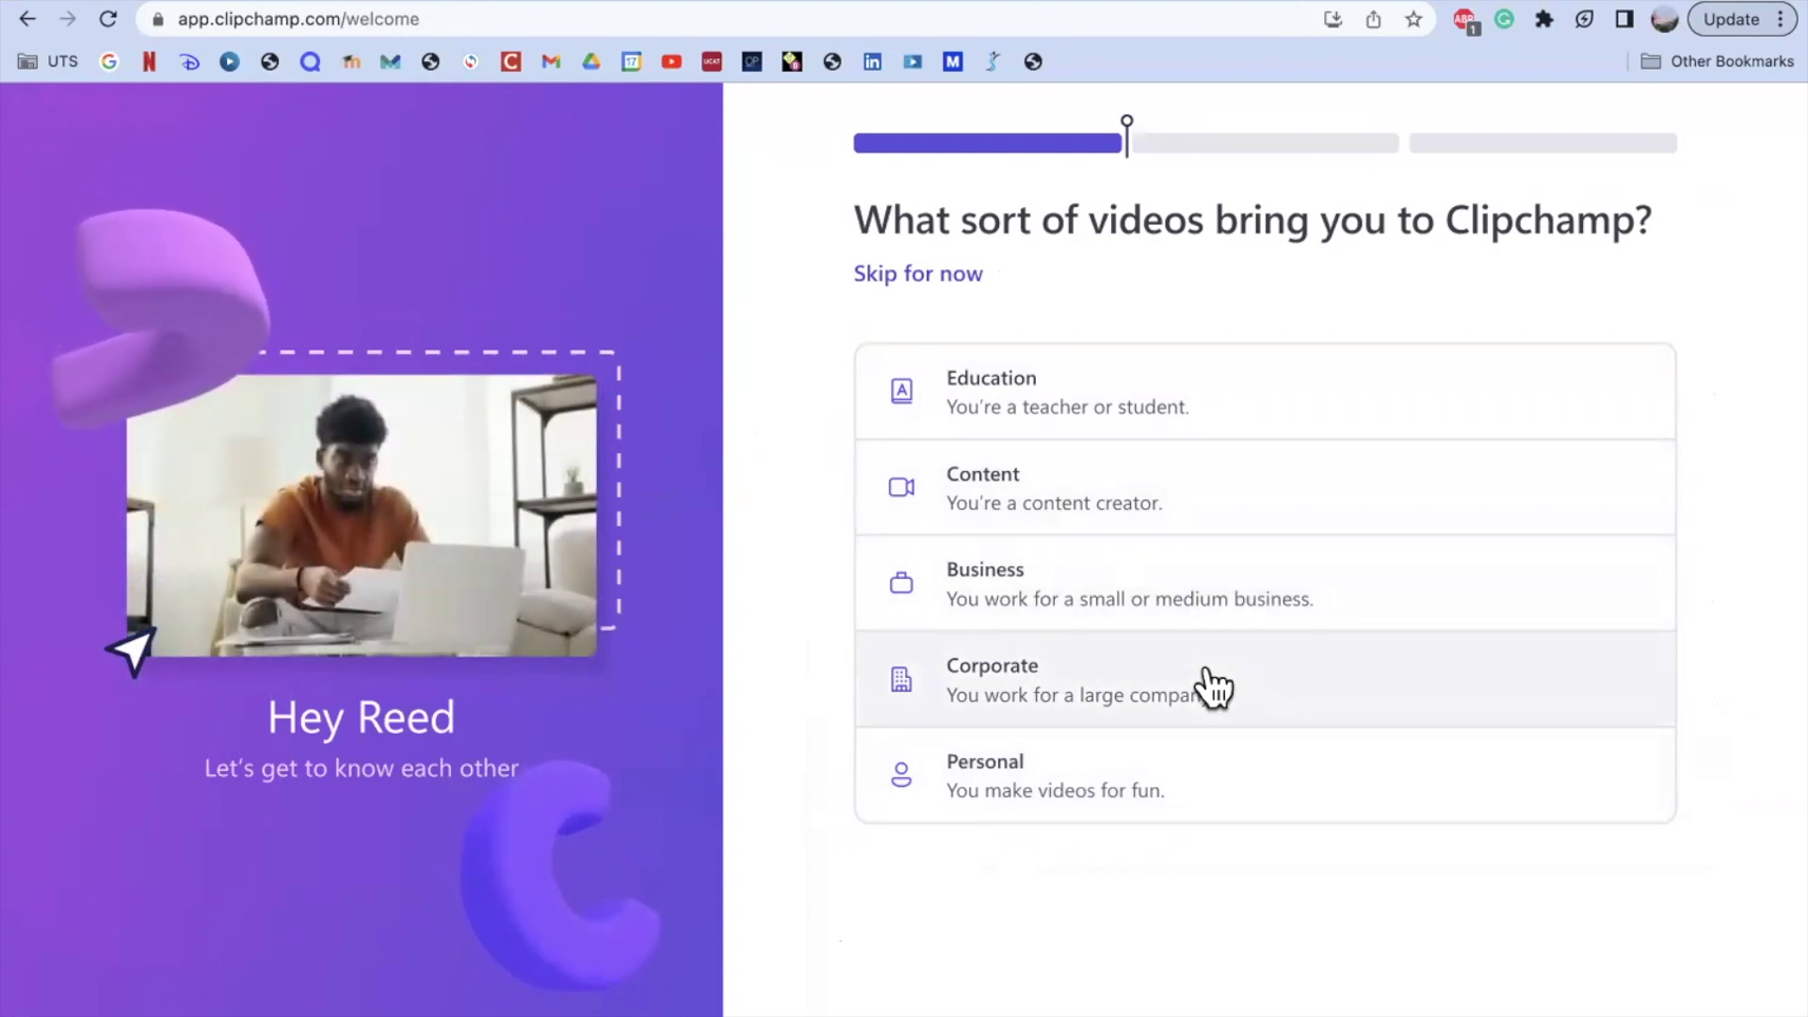
- Answer the welcome questions with Education as the video purpose and School as the place of teaching or learning
left_click(1172, 419)
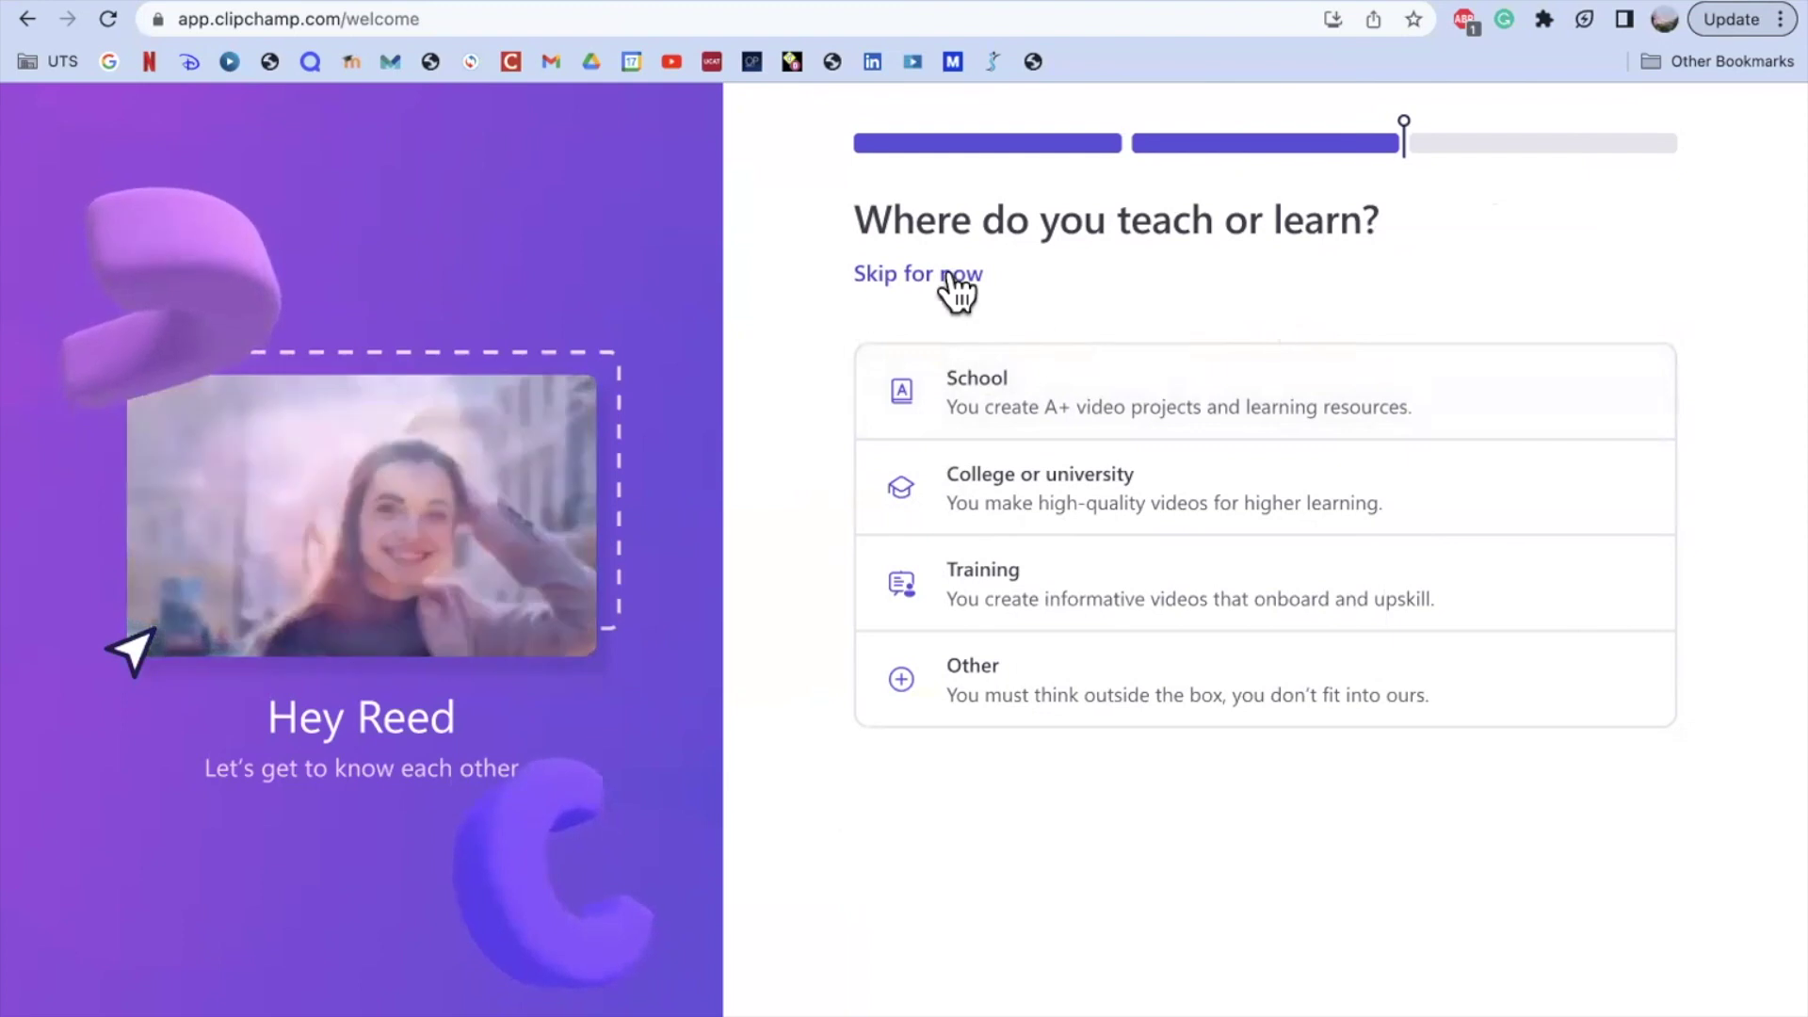
left_click(1050, 400)
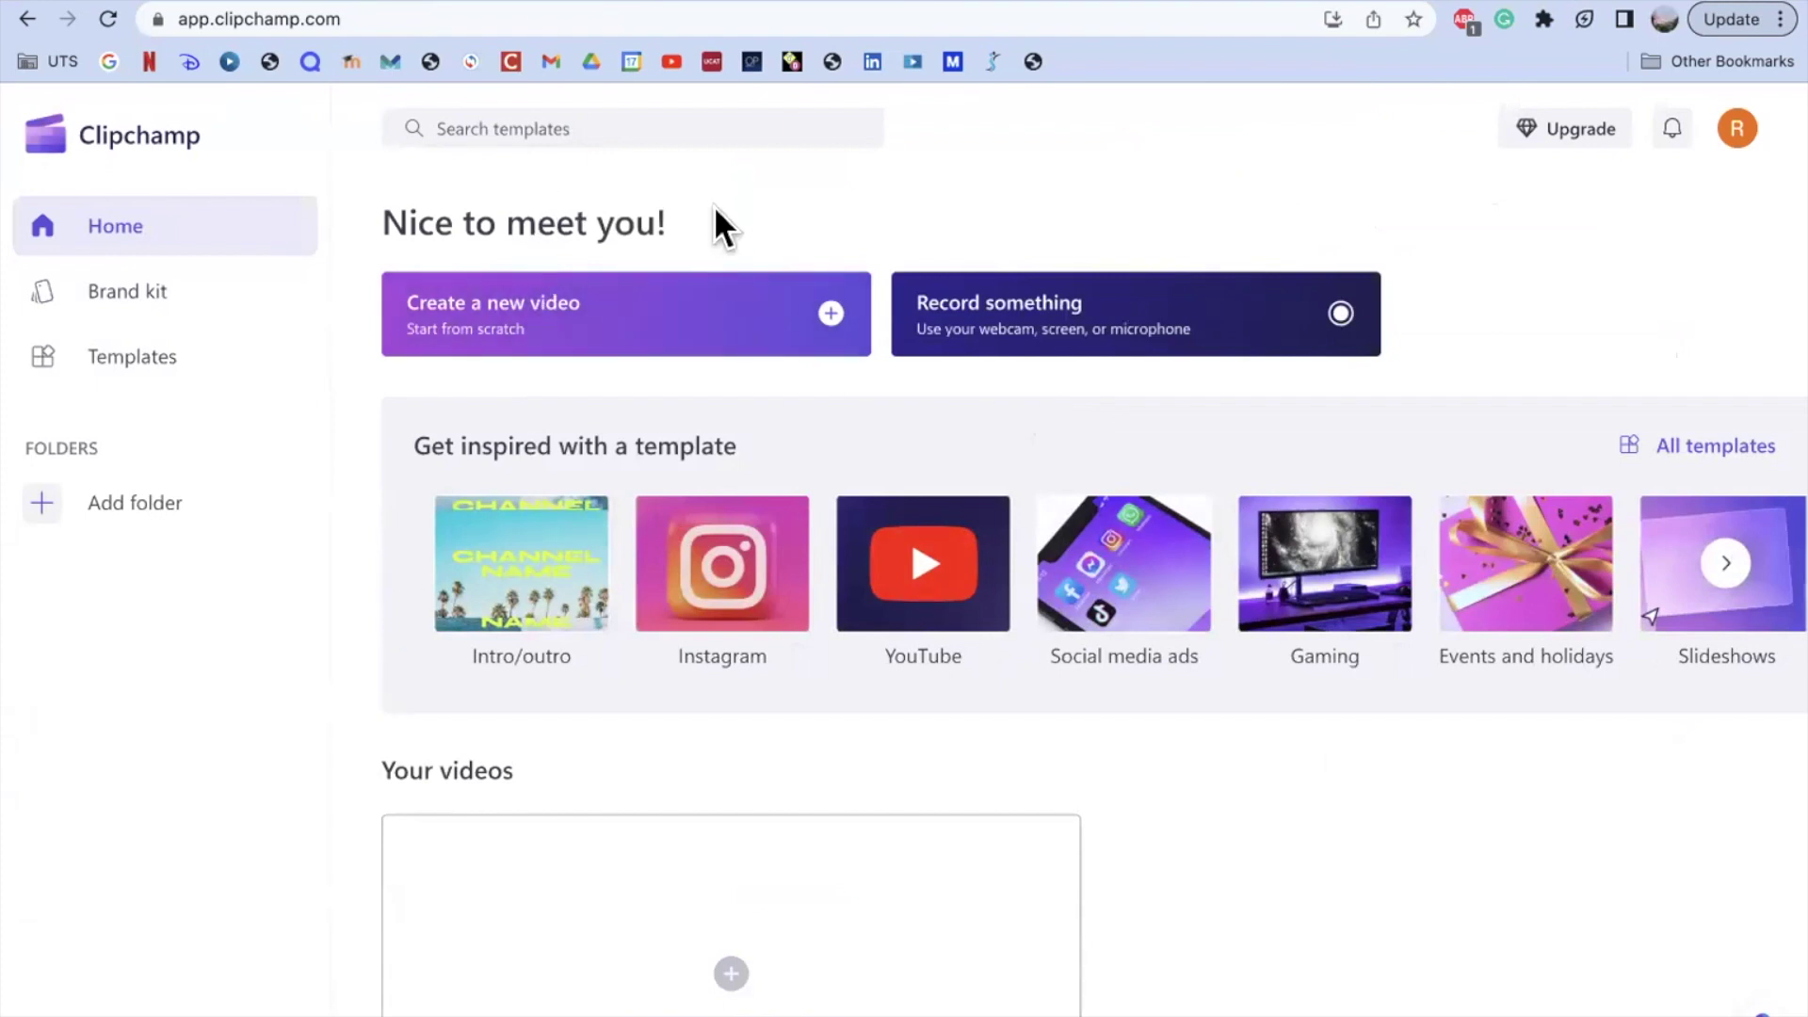
- Look over the Clipchamp home page and create a first video from the Your videos section
scroll(584, 437, "down", 3)
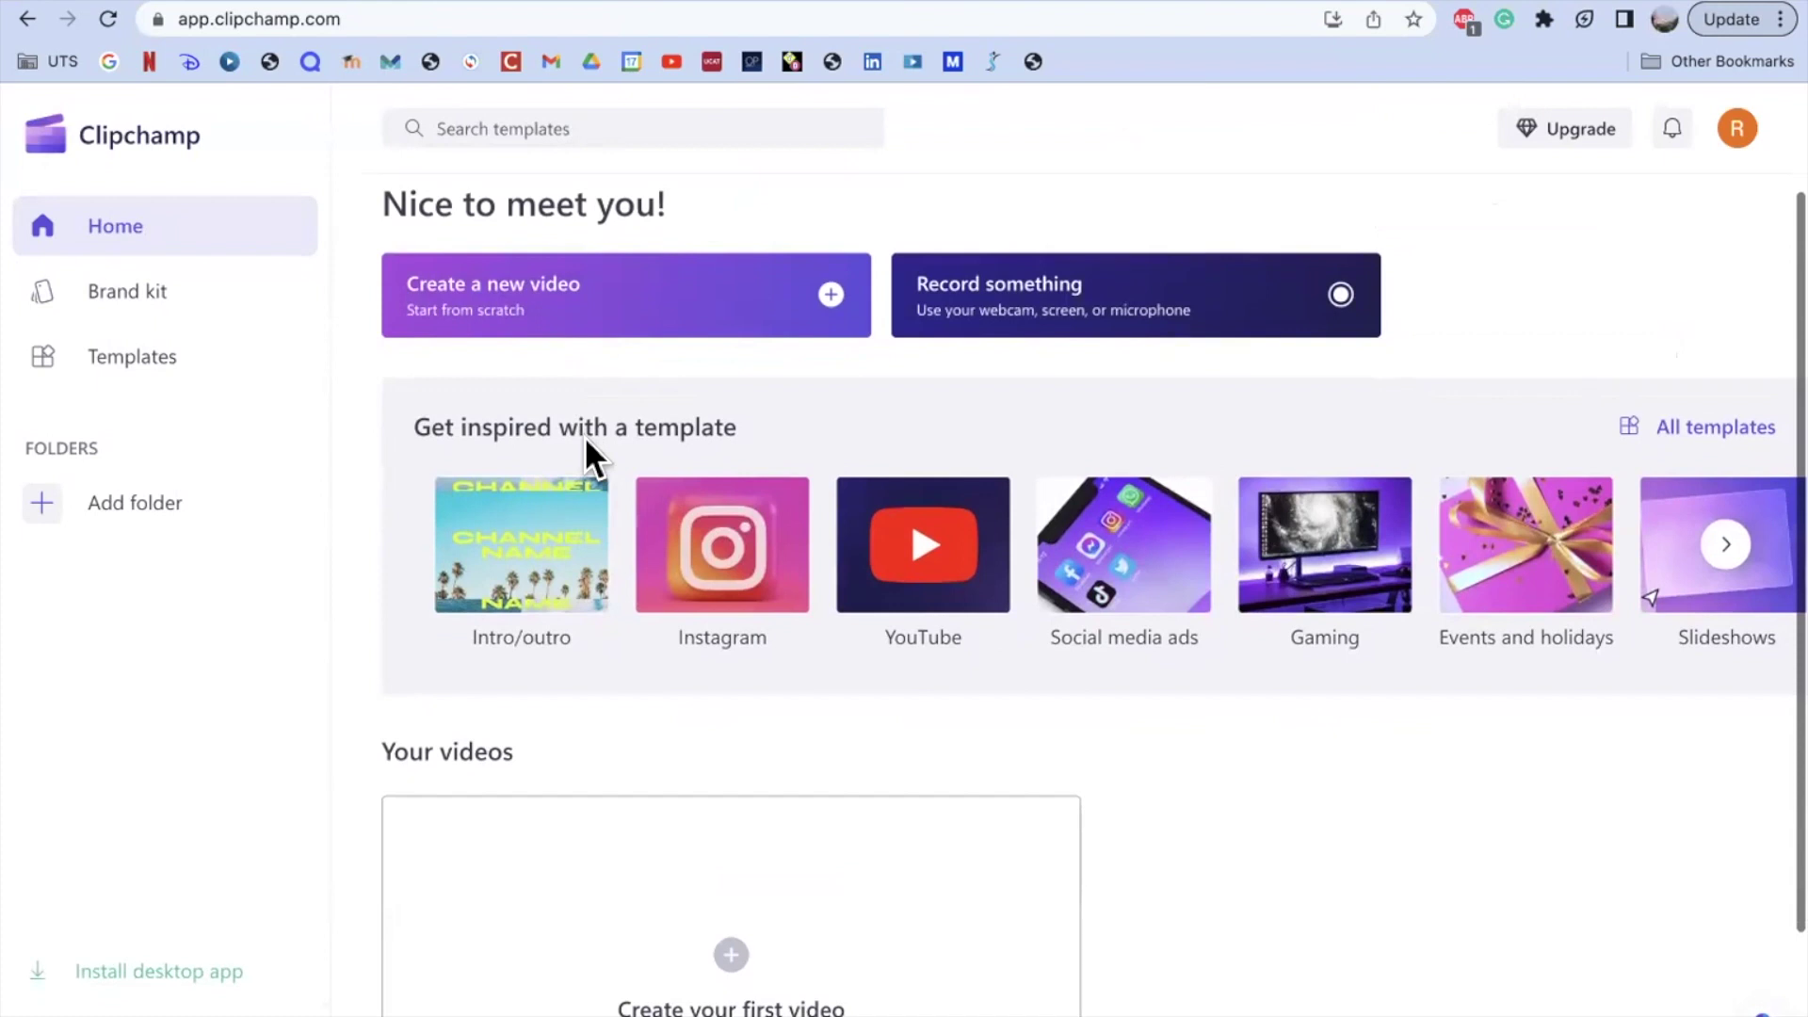
scroll(565, 597, "down", 1)
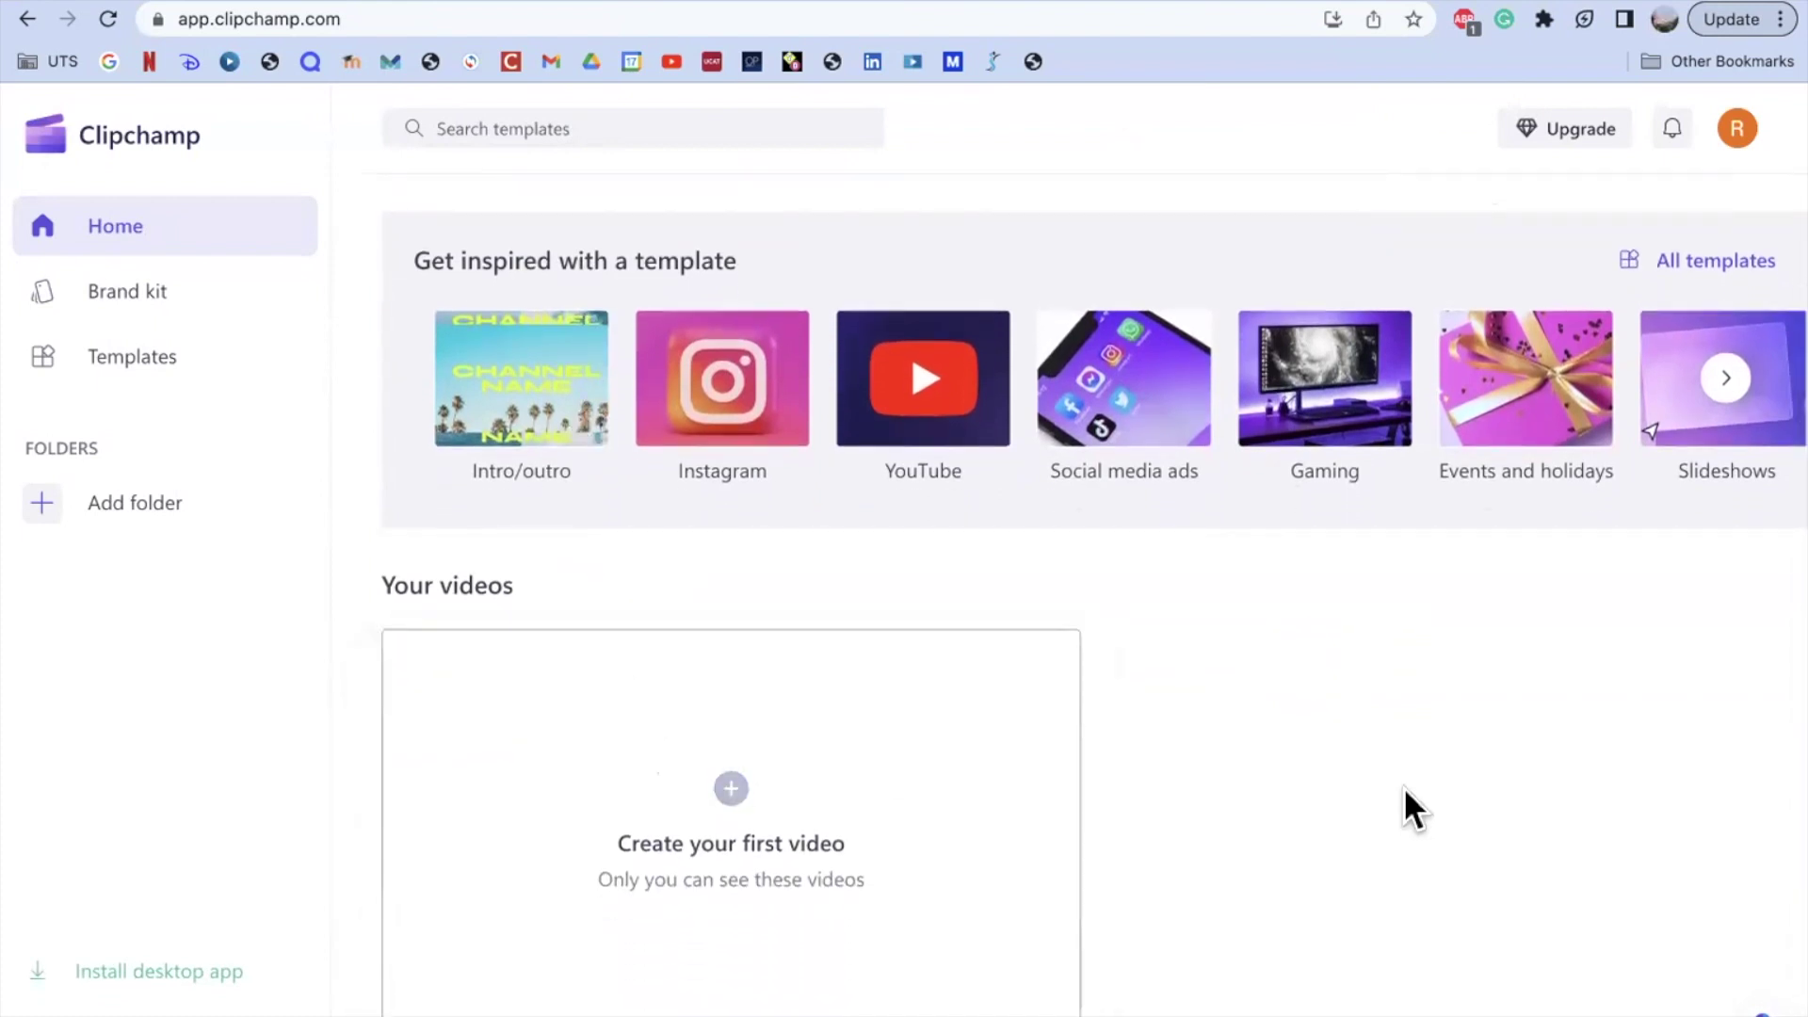
scroll(581, 548, "up", 2)
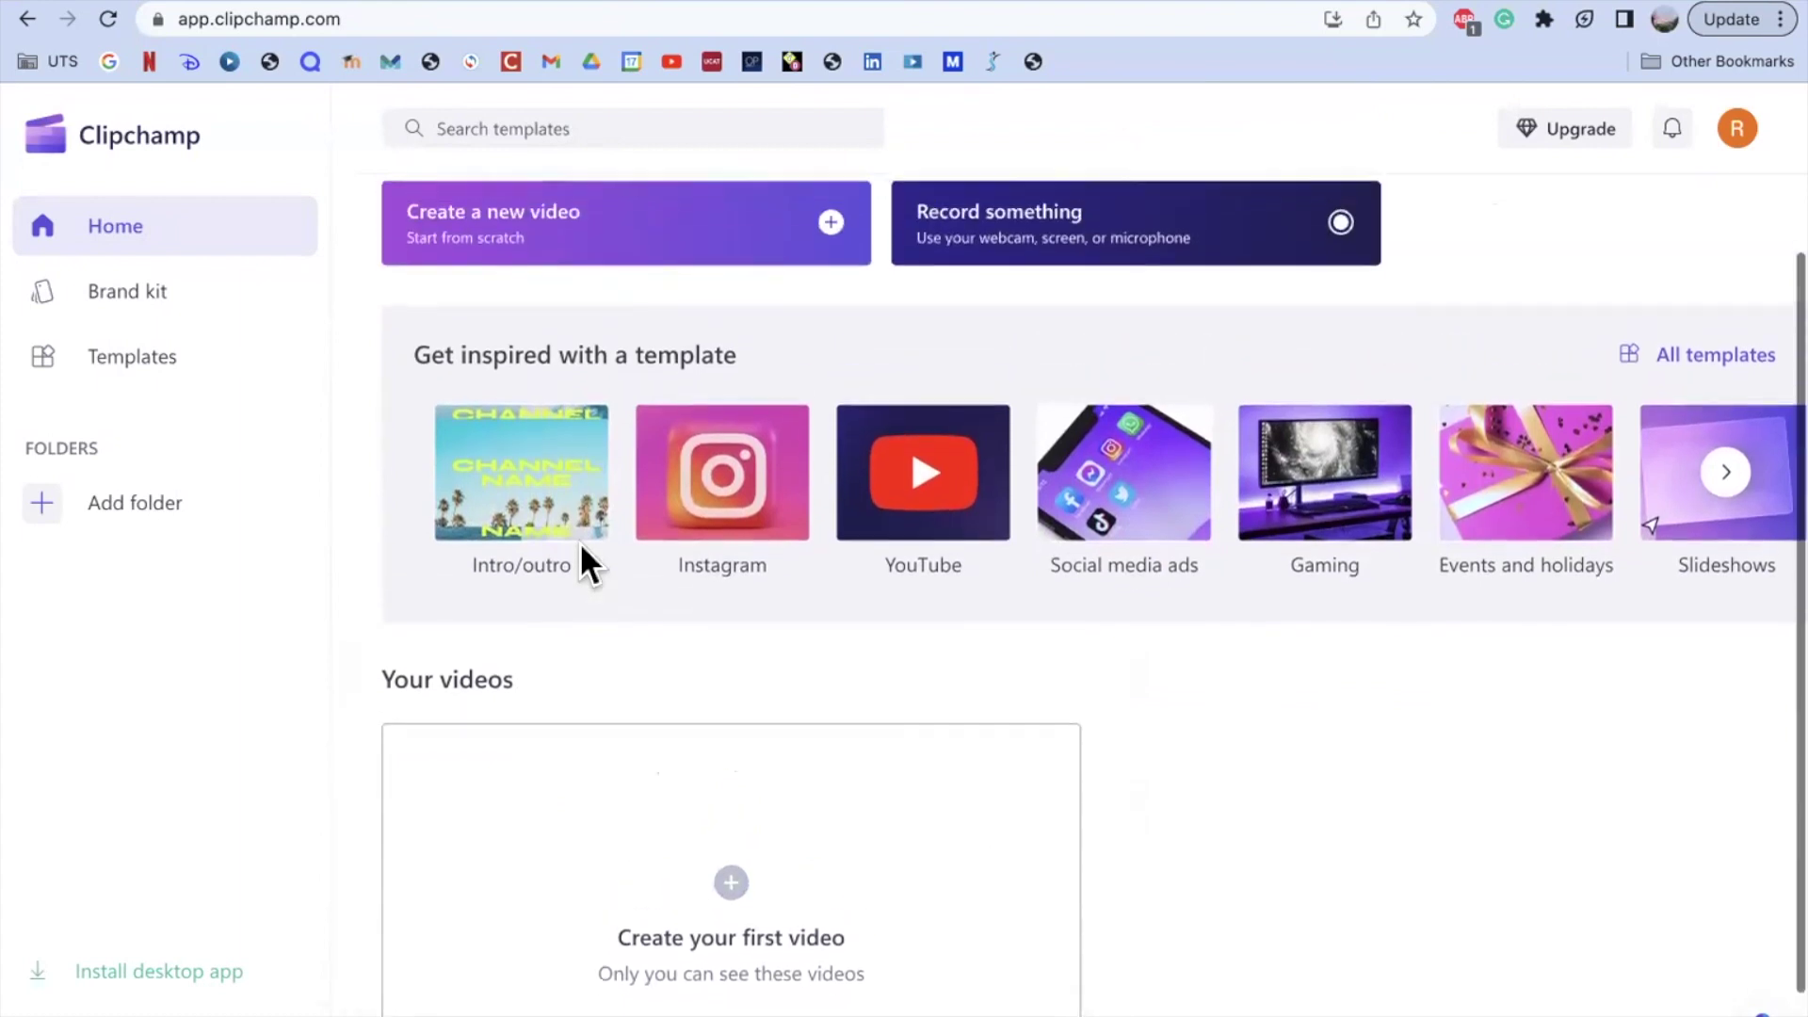
scroll(581, 548, "down", 2)
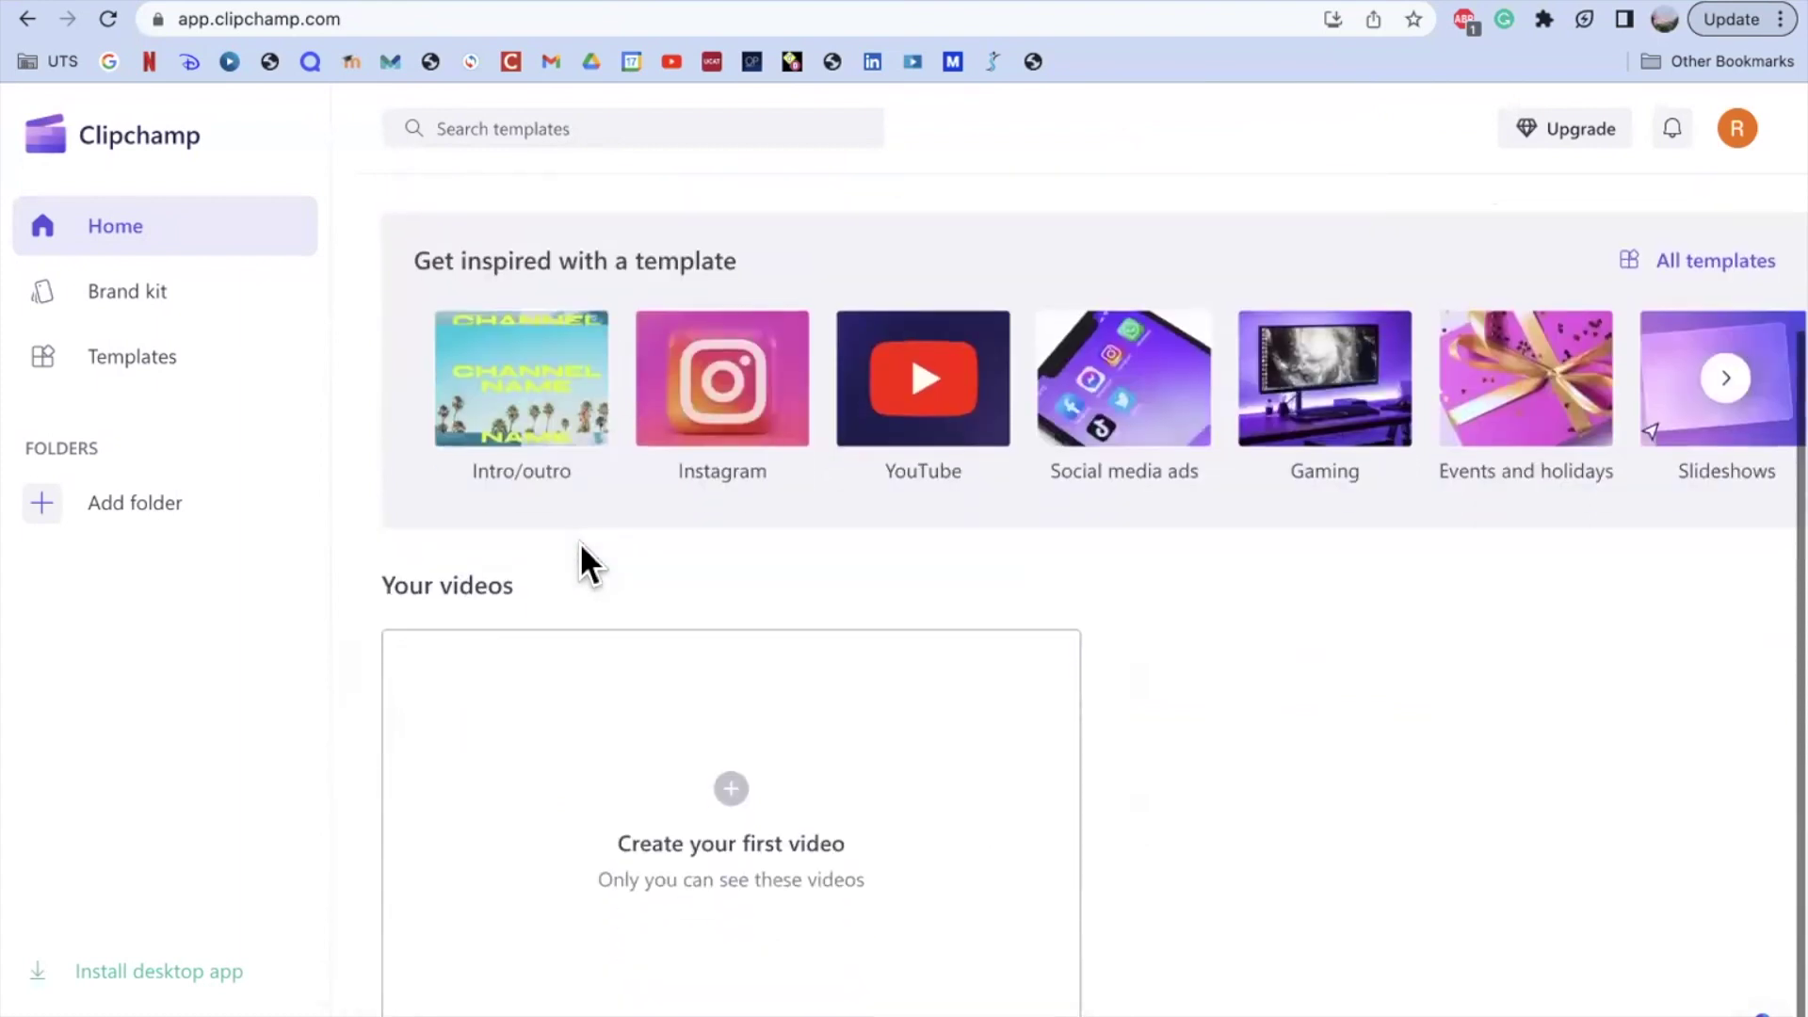
left_click(732, 783)
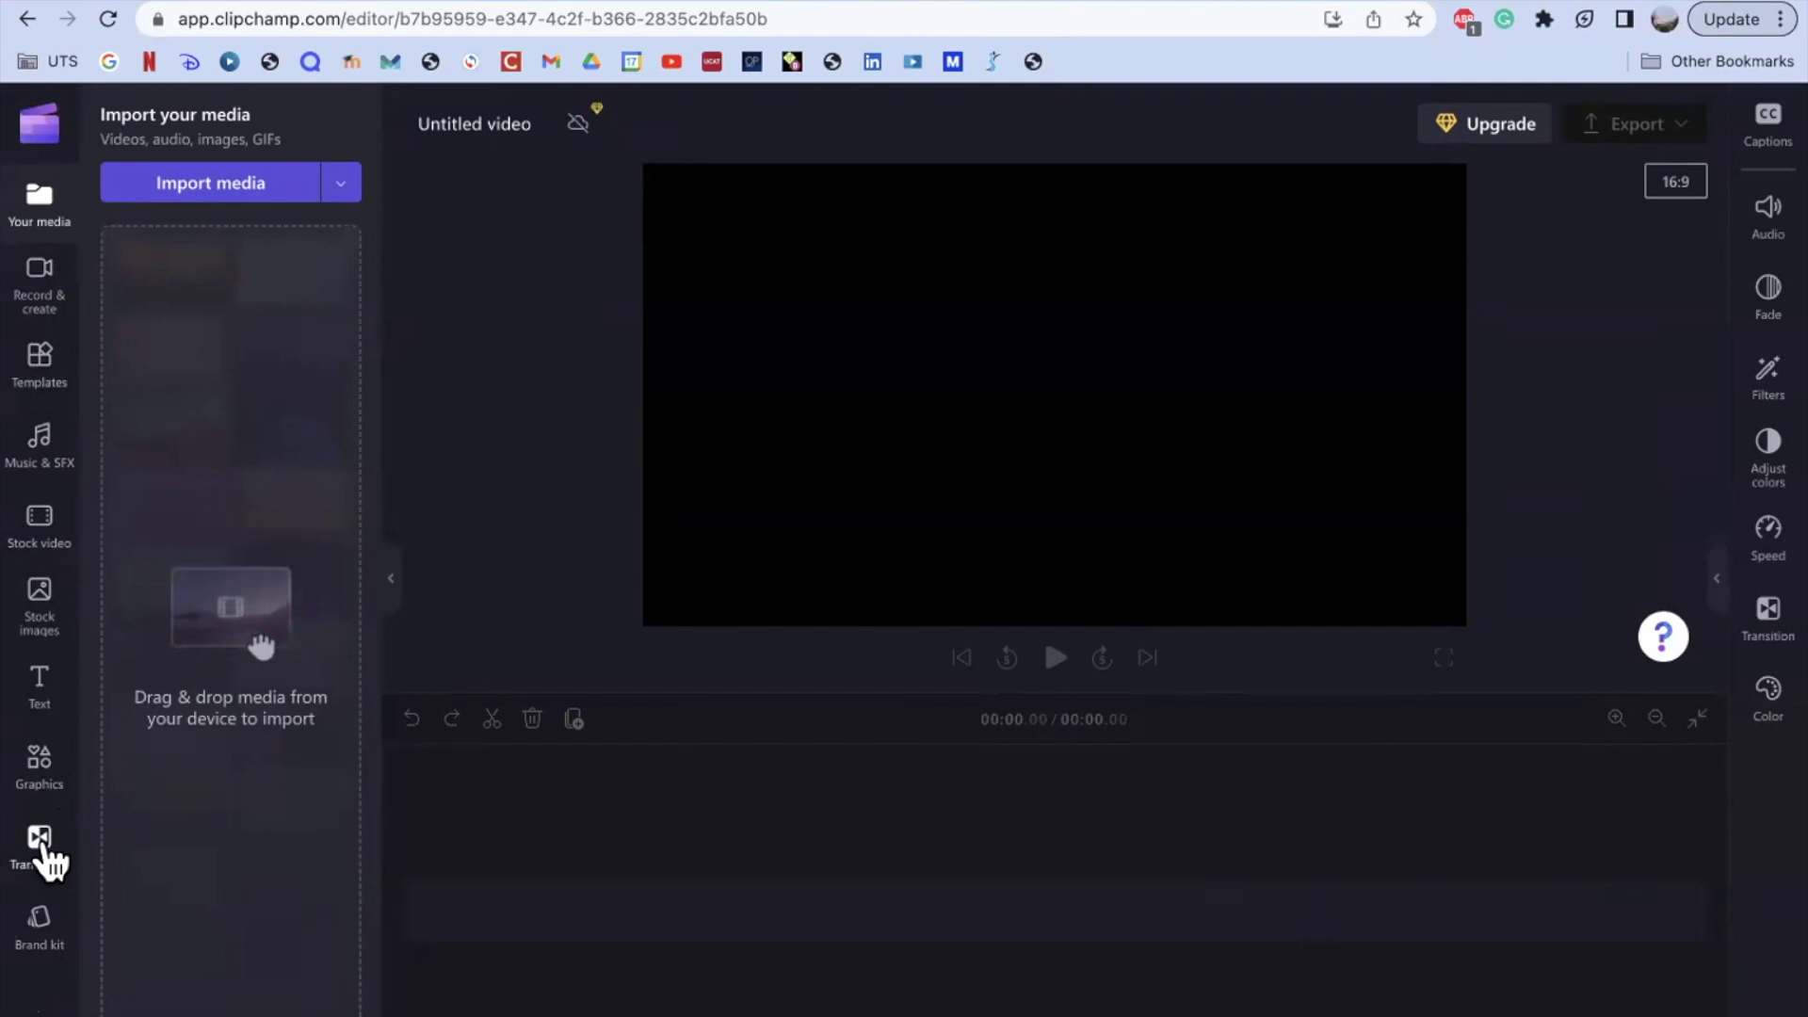
- Browse the editor's template categories and look through the Celebrations templates
left_click(41, 377)
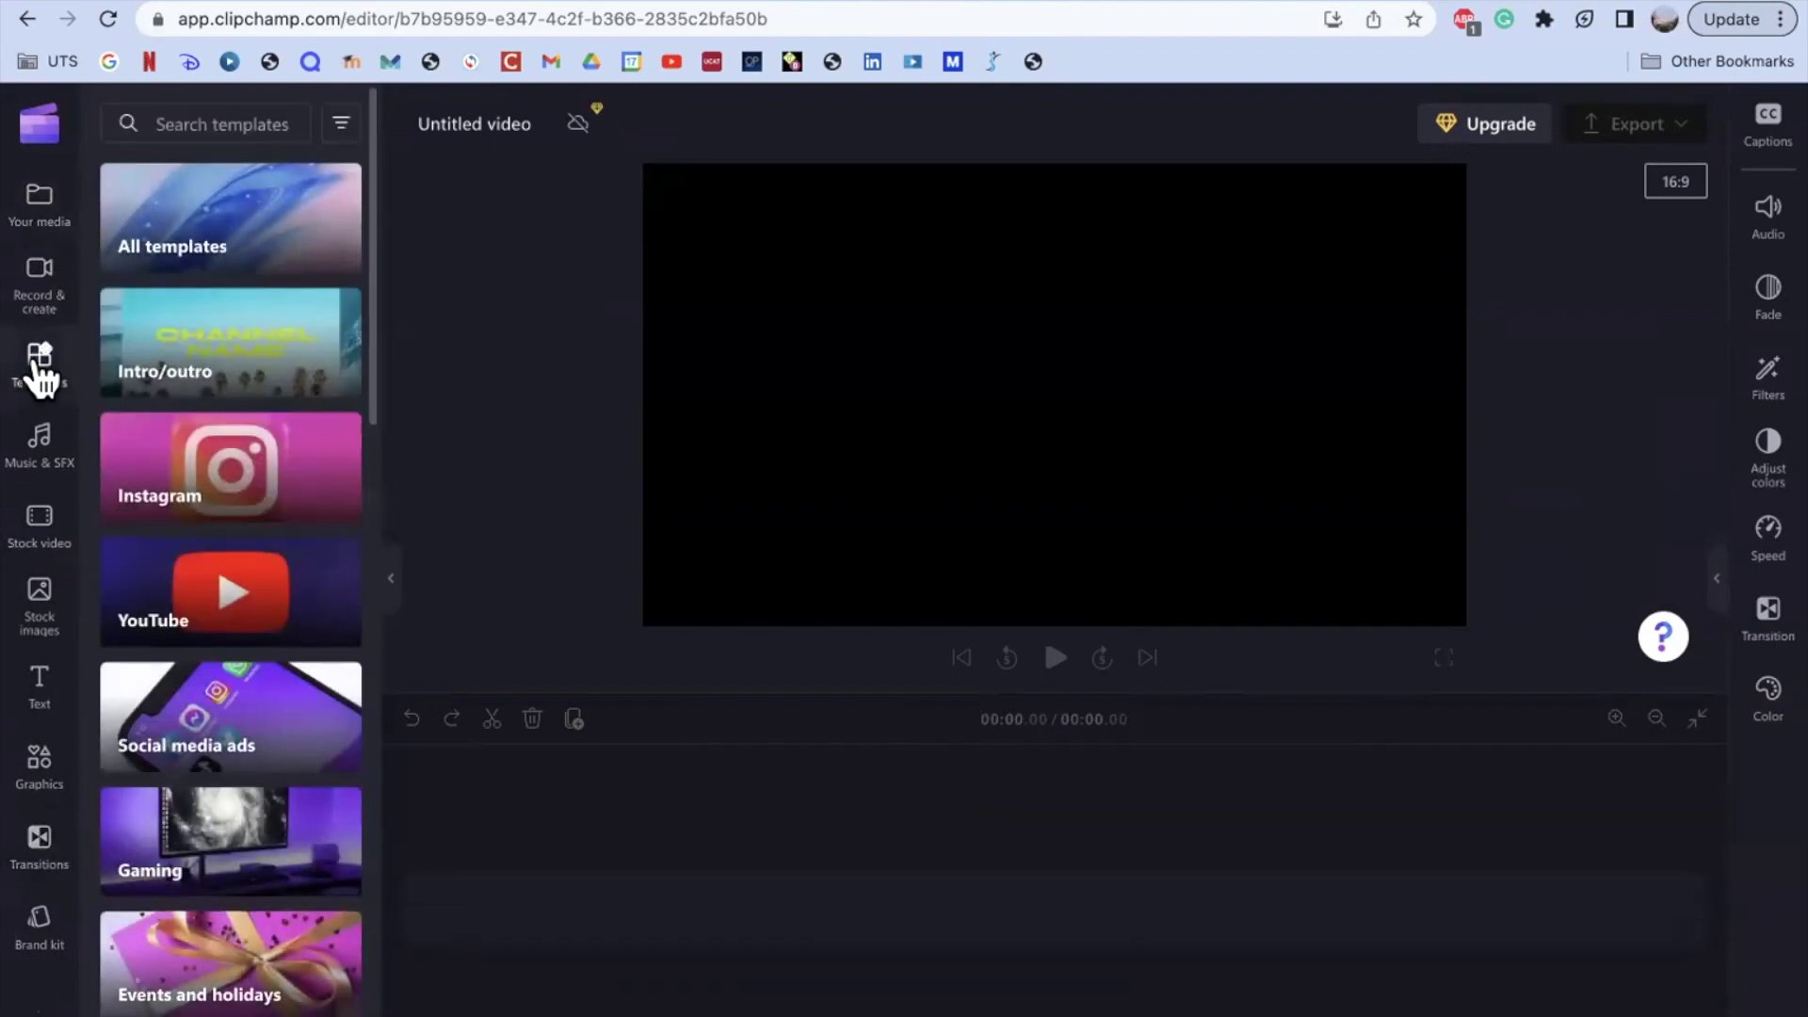
scroll(283, 597, "down", 3)
scroll(283, 597, "down", 7)
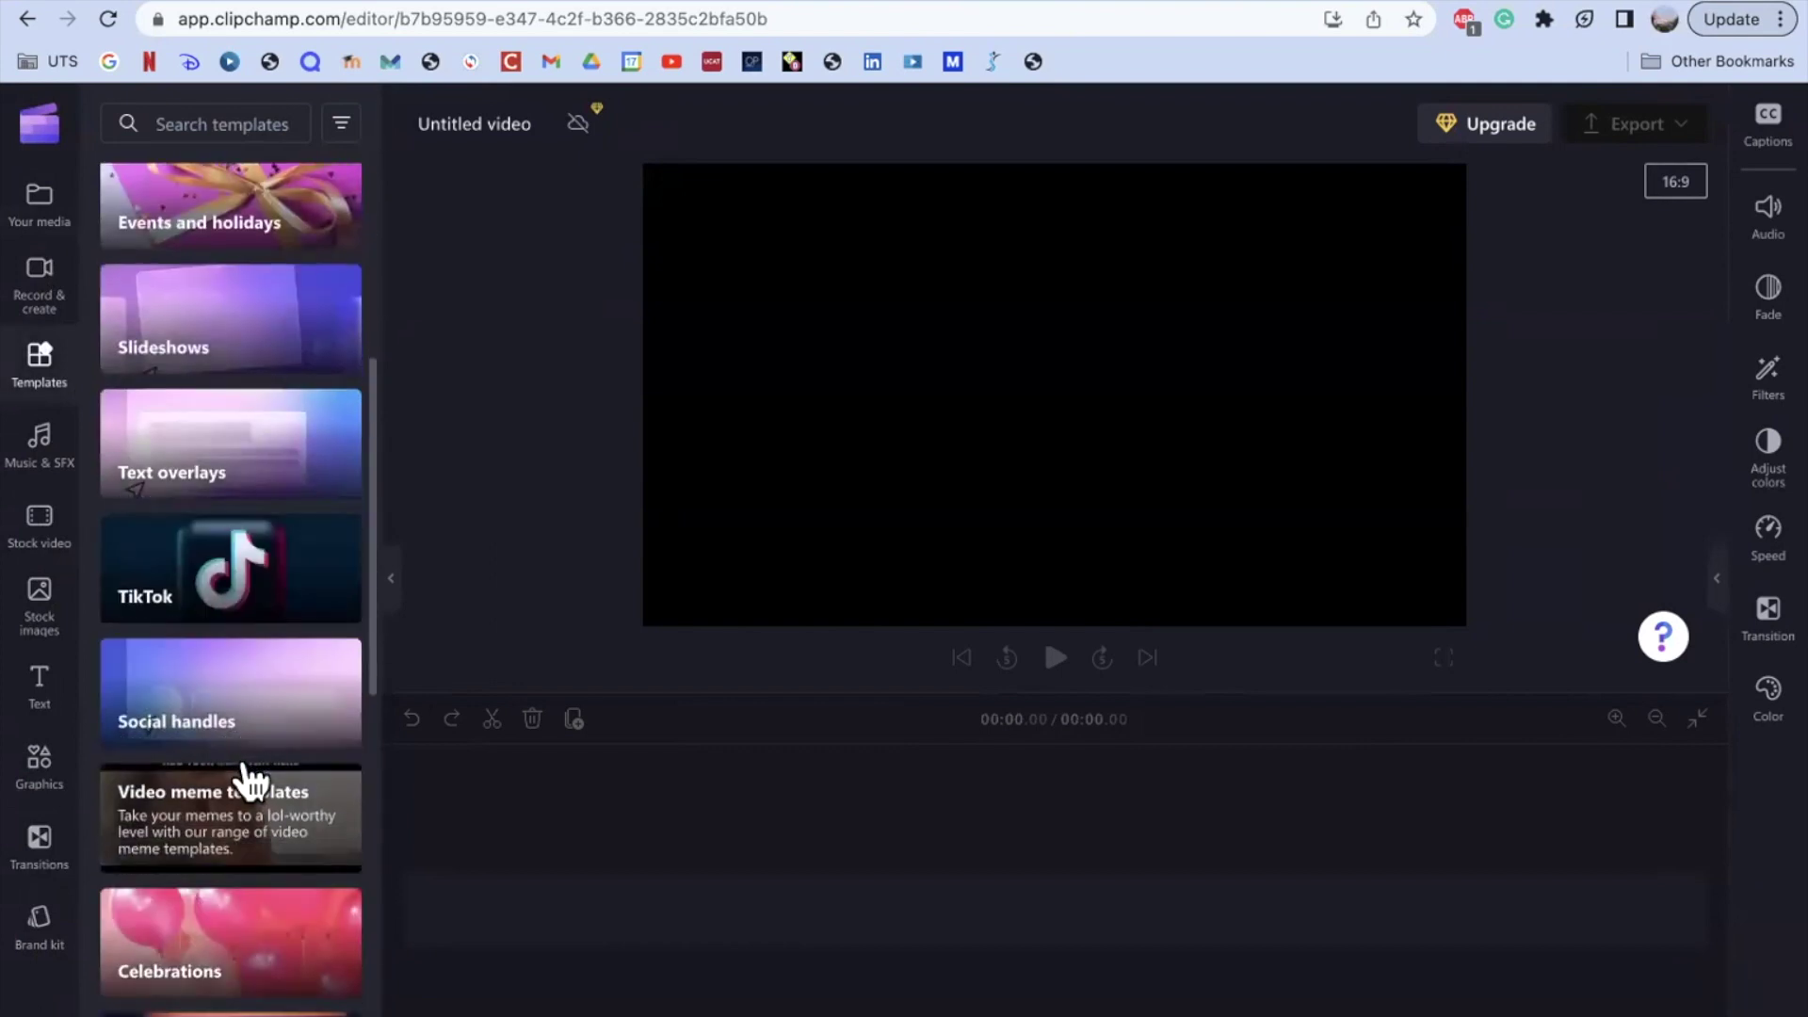
scroll(250, 814, "down", 4)
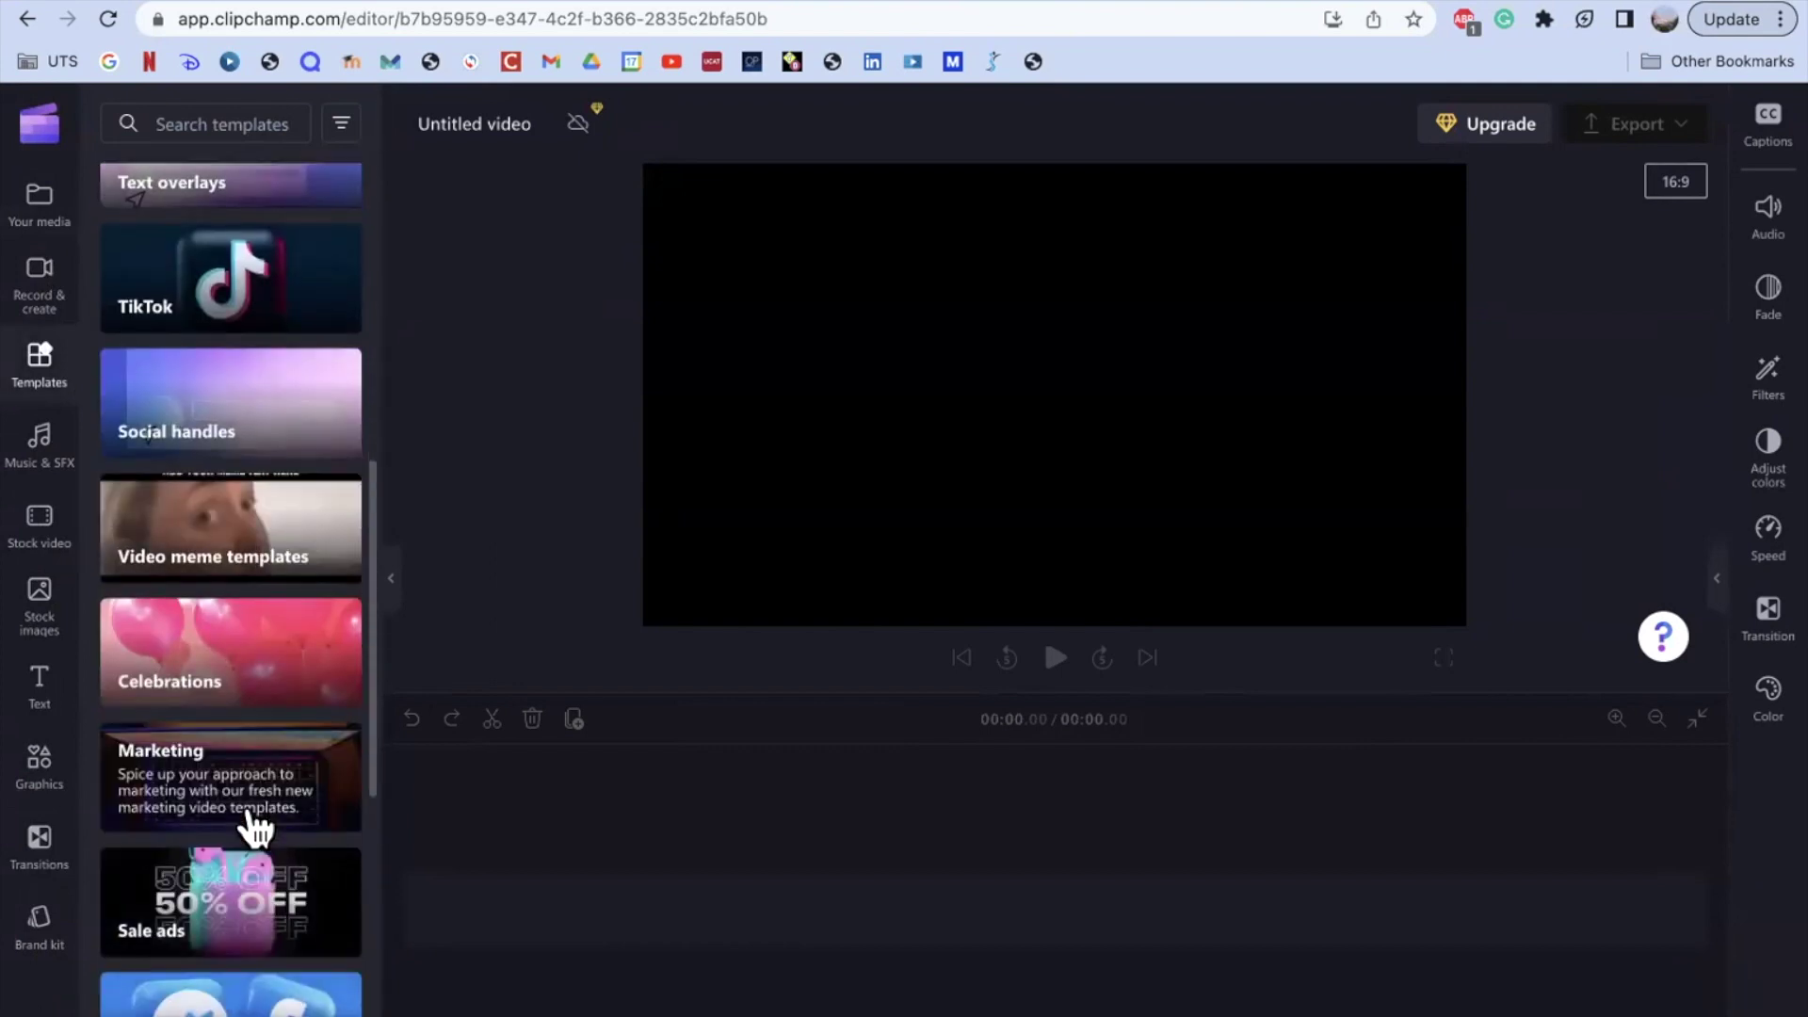
left_click(271, 682)
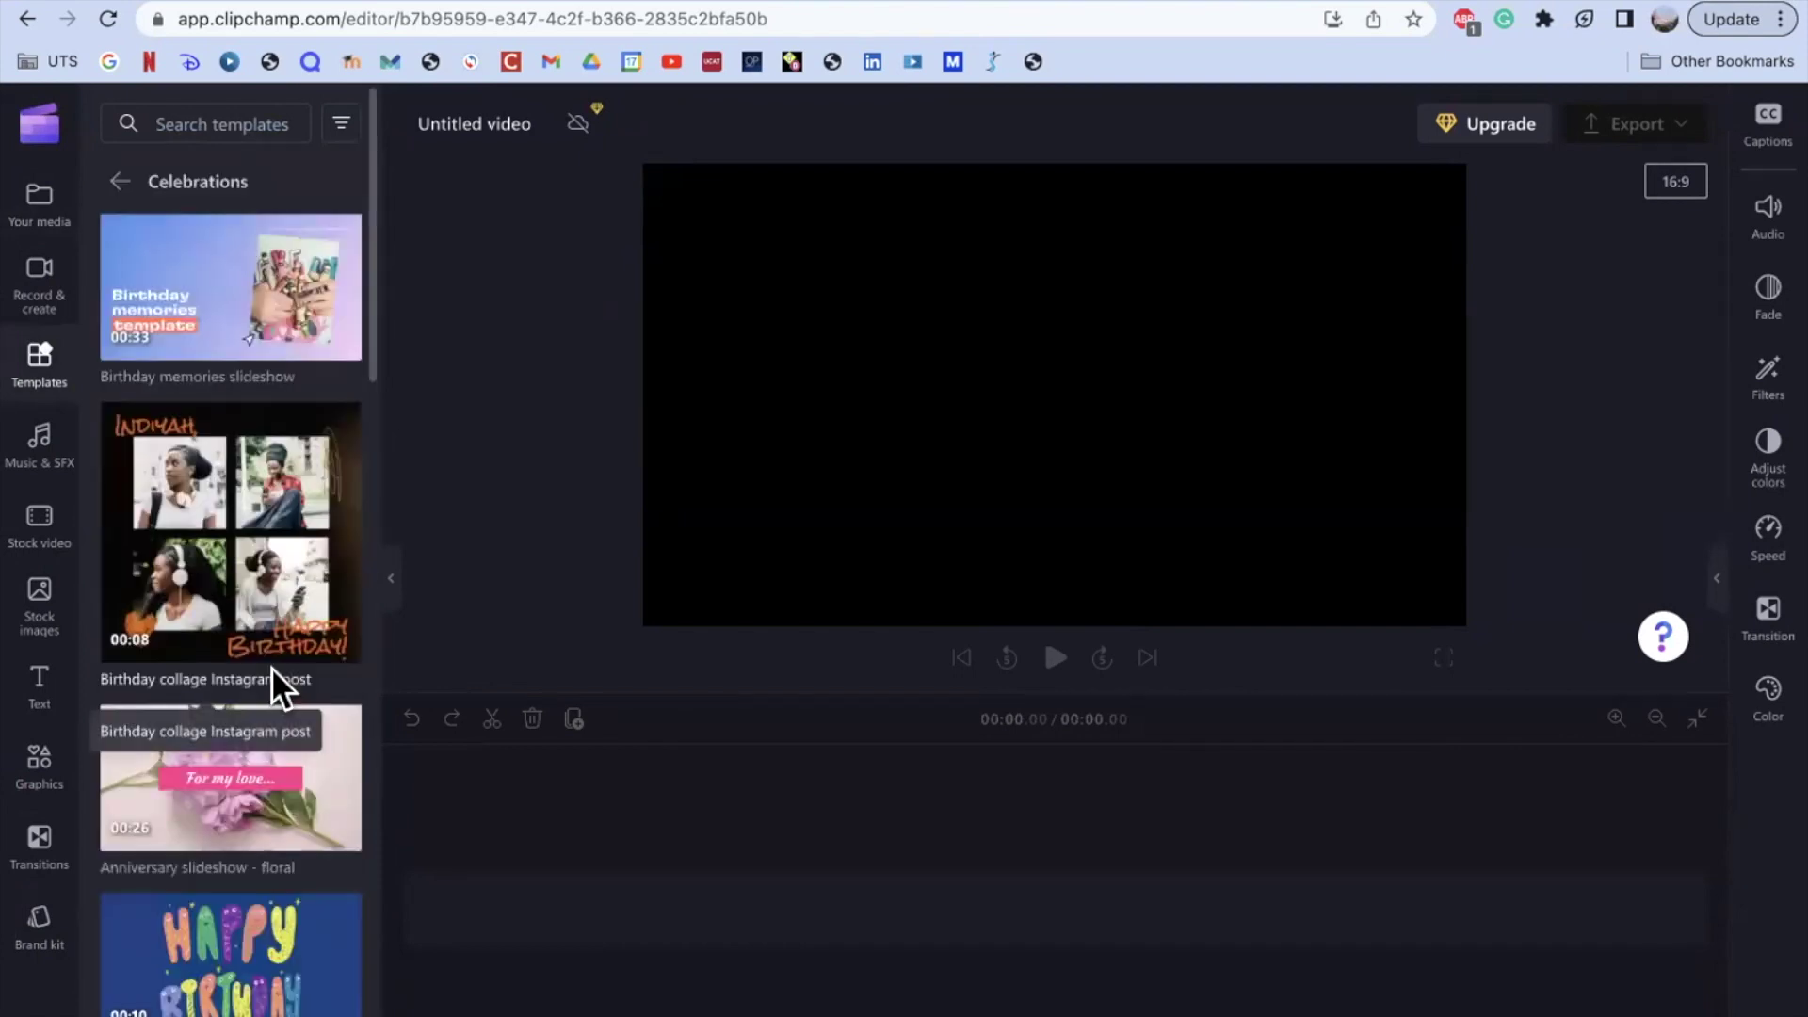
scroll(258, 650, "down", 3)
scroll(254, 758, "down", 4)
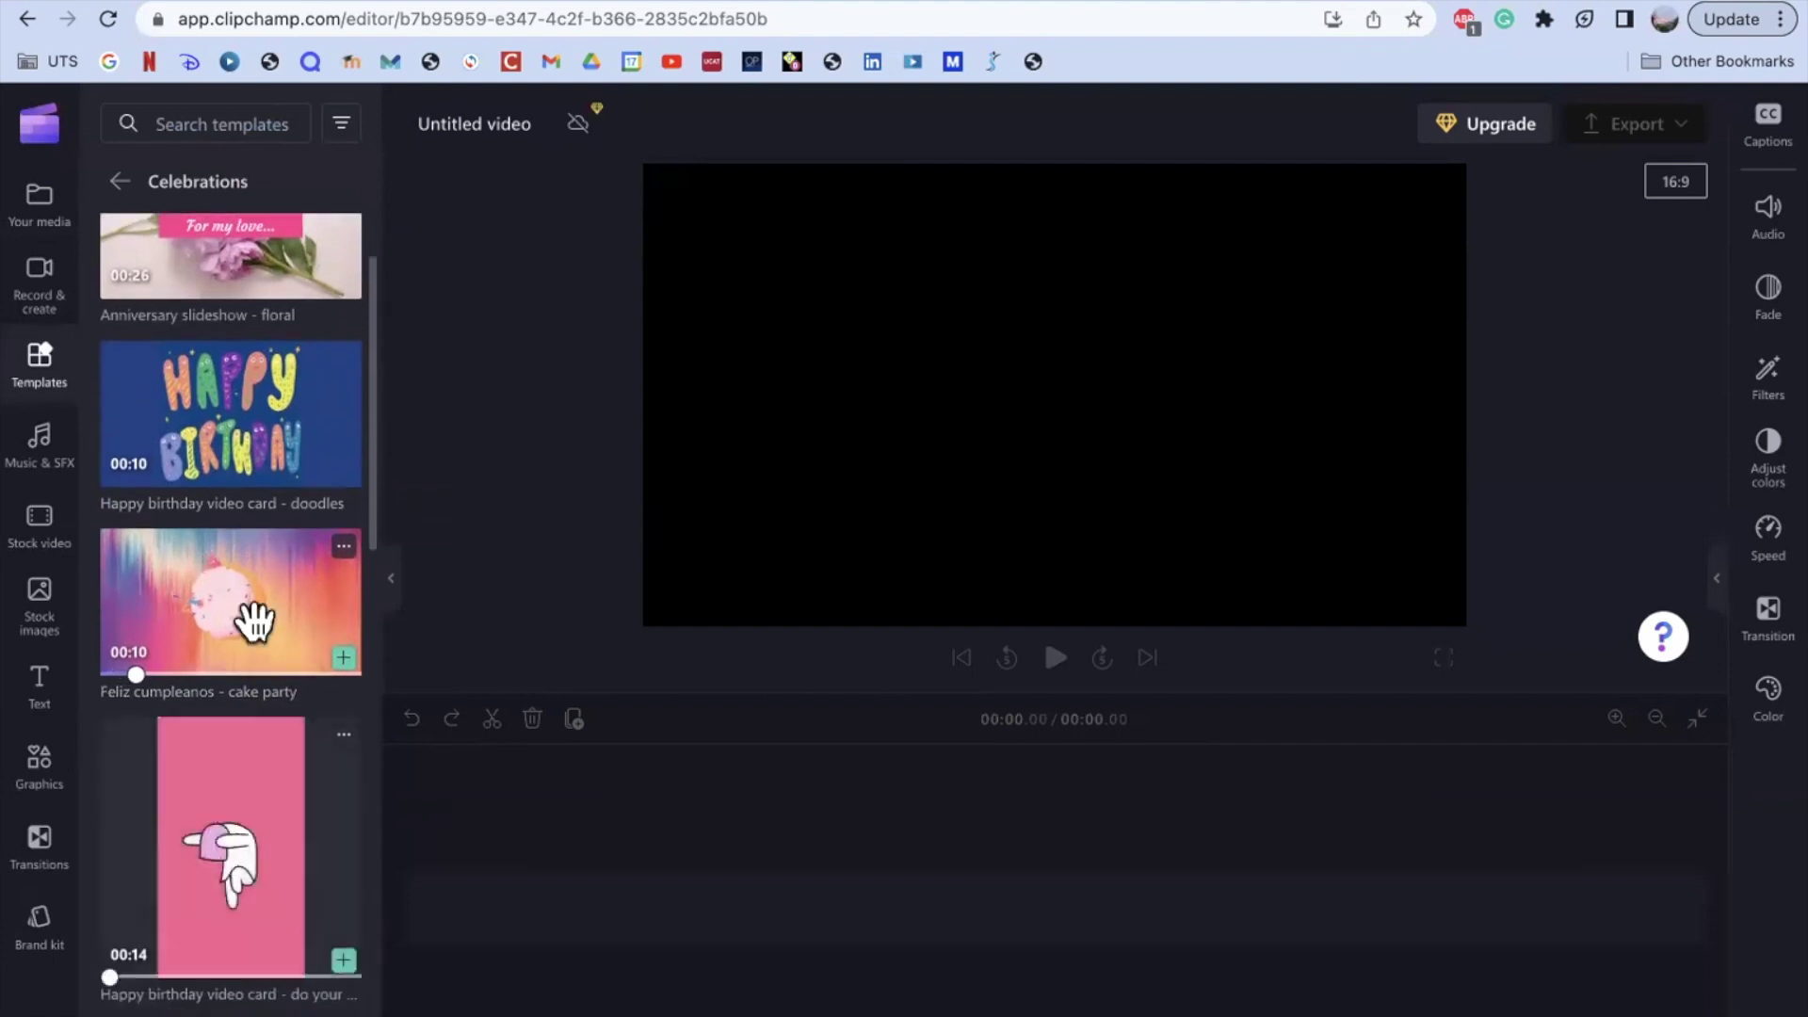
- Preview the "Happy birthday video card - doodles" and "Happy birthday video - friends montage" templates, then close the preview
left_click(256, 456)
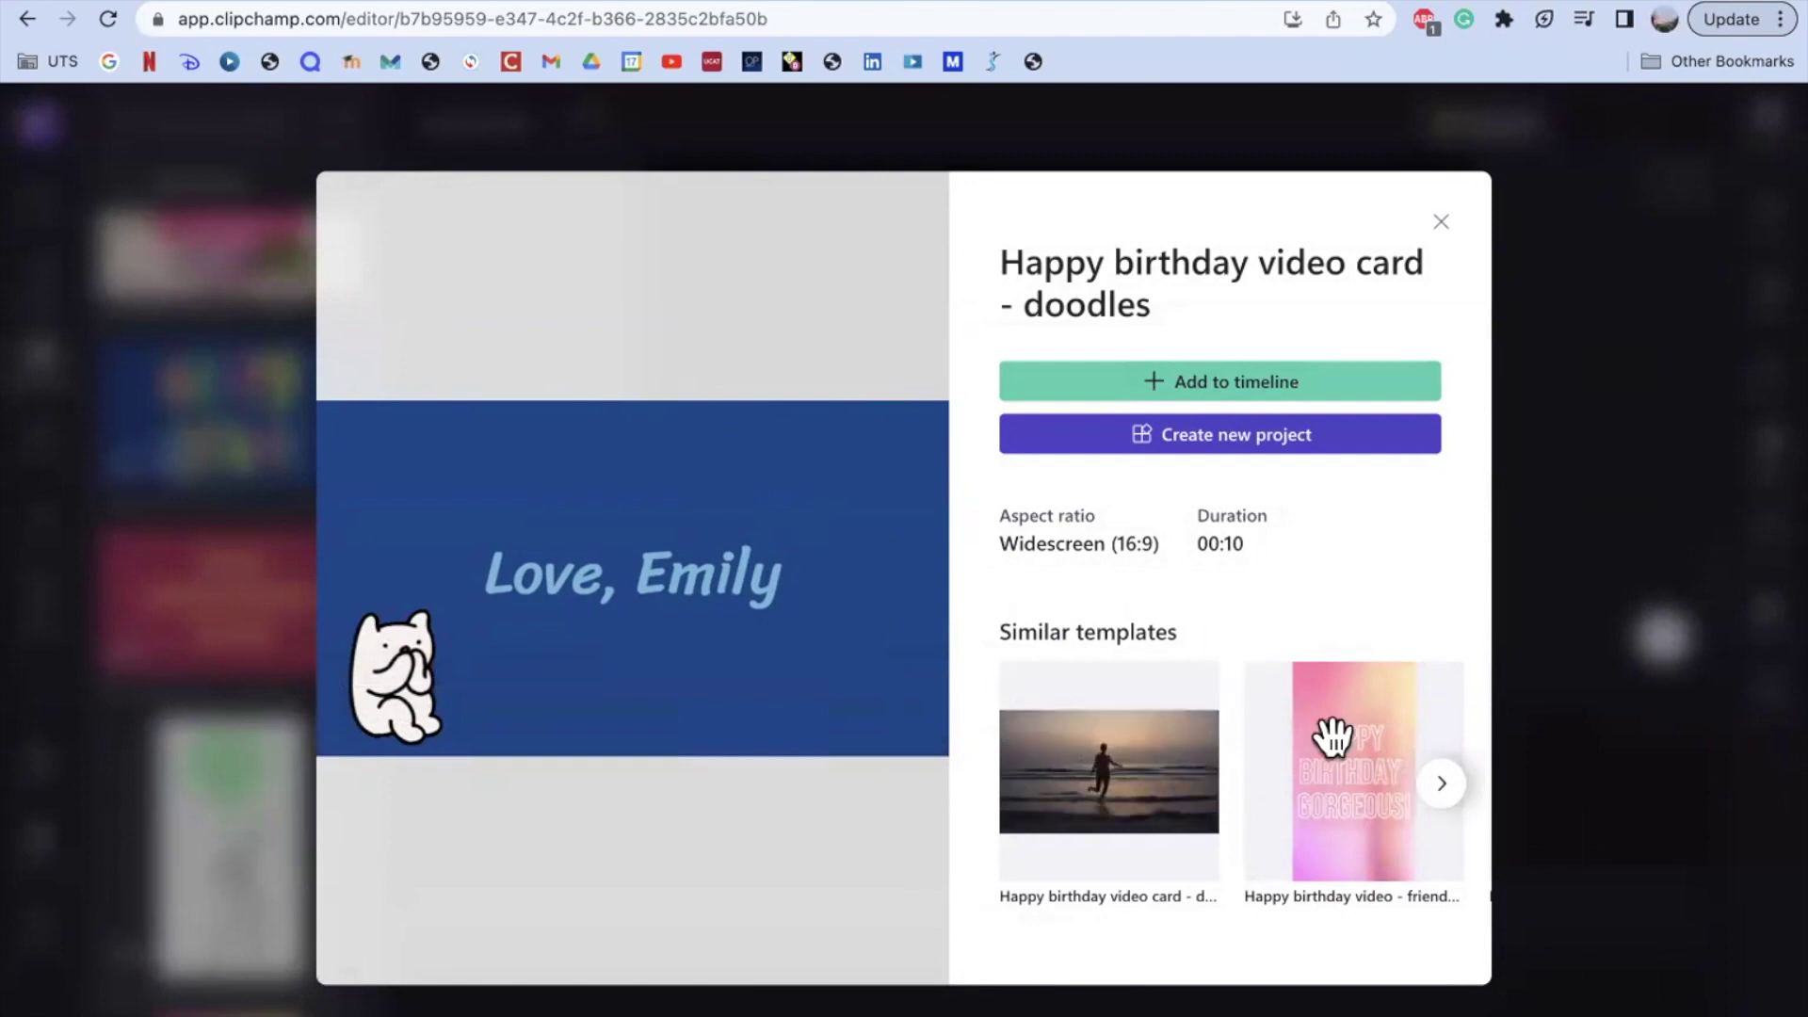
left_click(1456, 803)
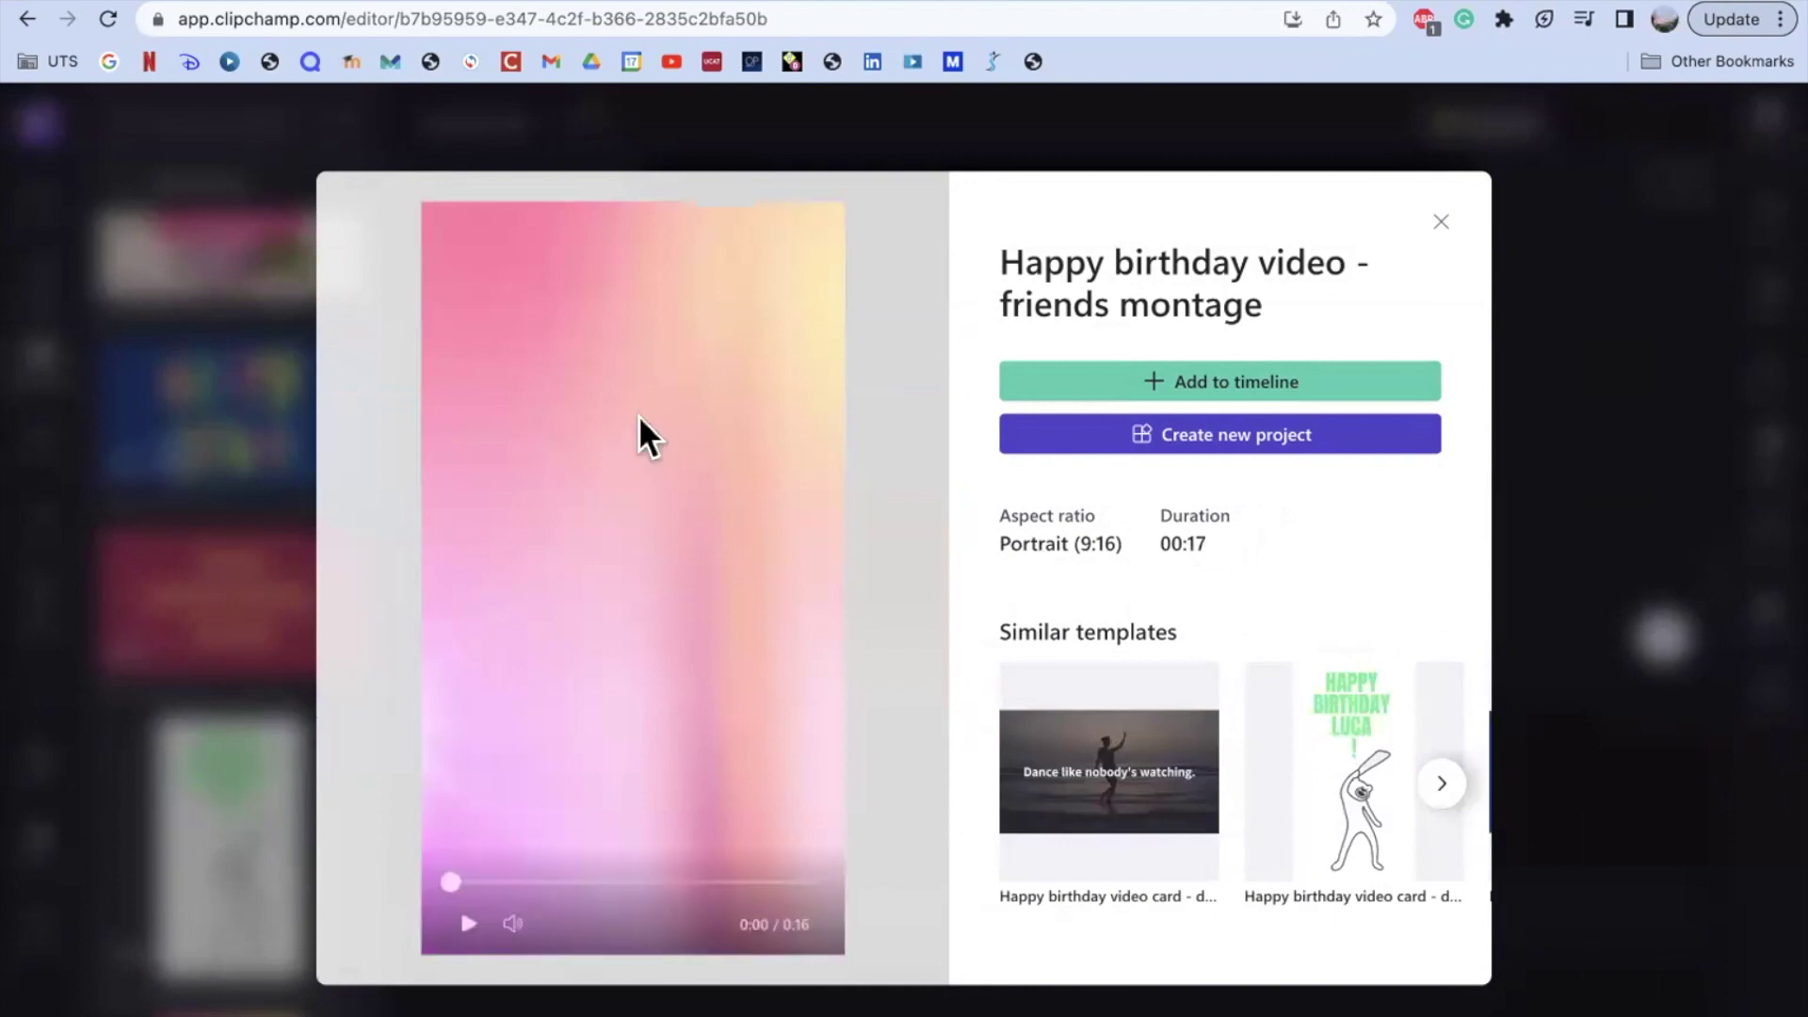
left_click(1441, 226)
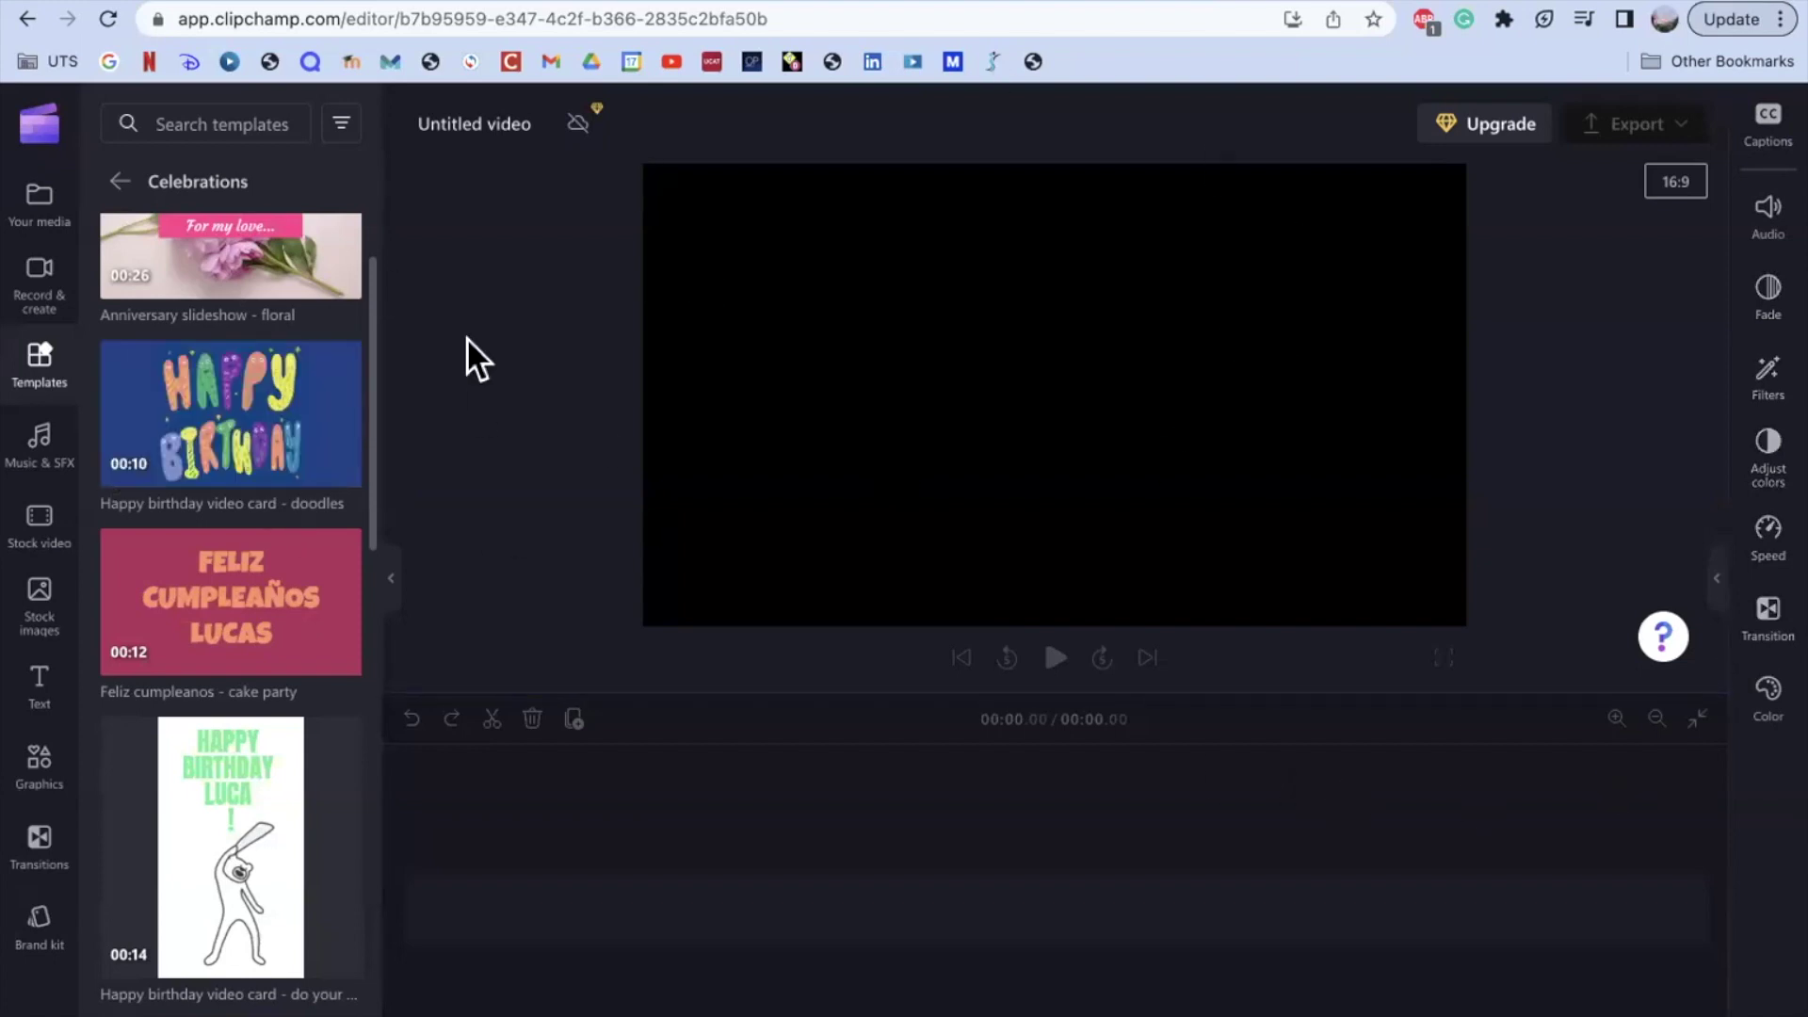
- Return to the presentation slide listing the resources to explore
left_click(146, 3)
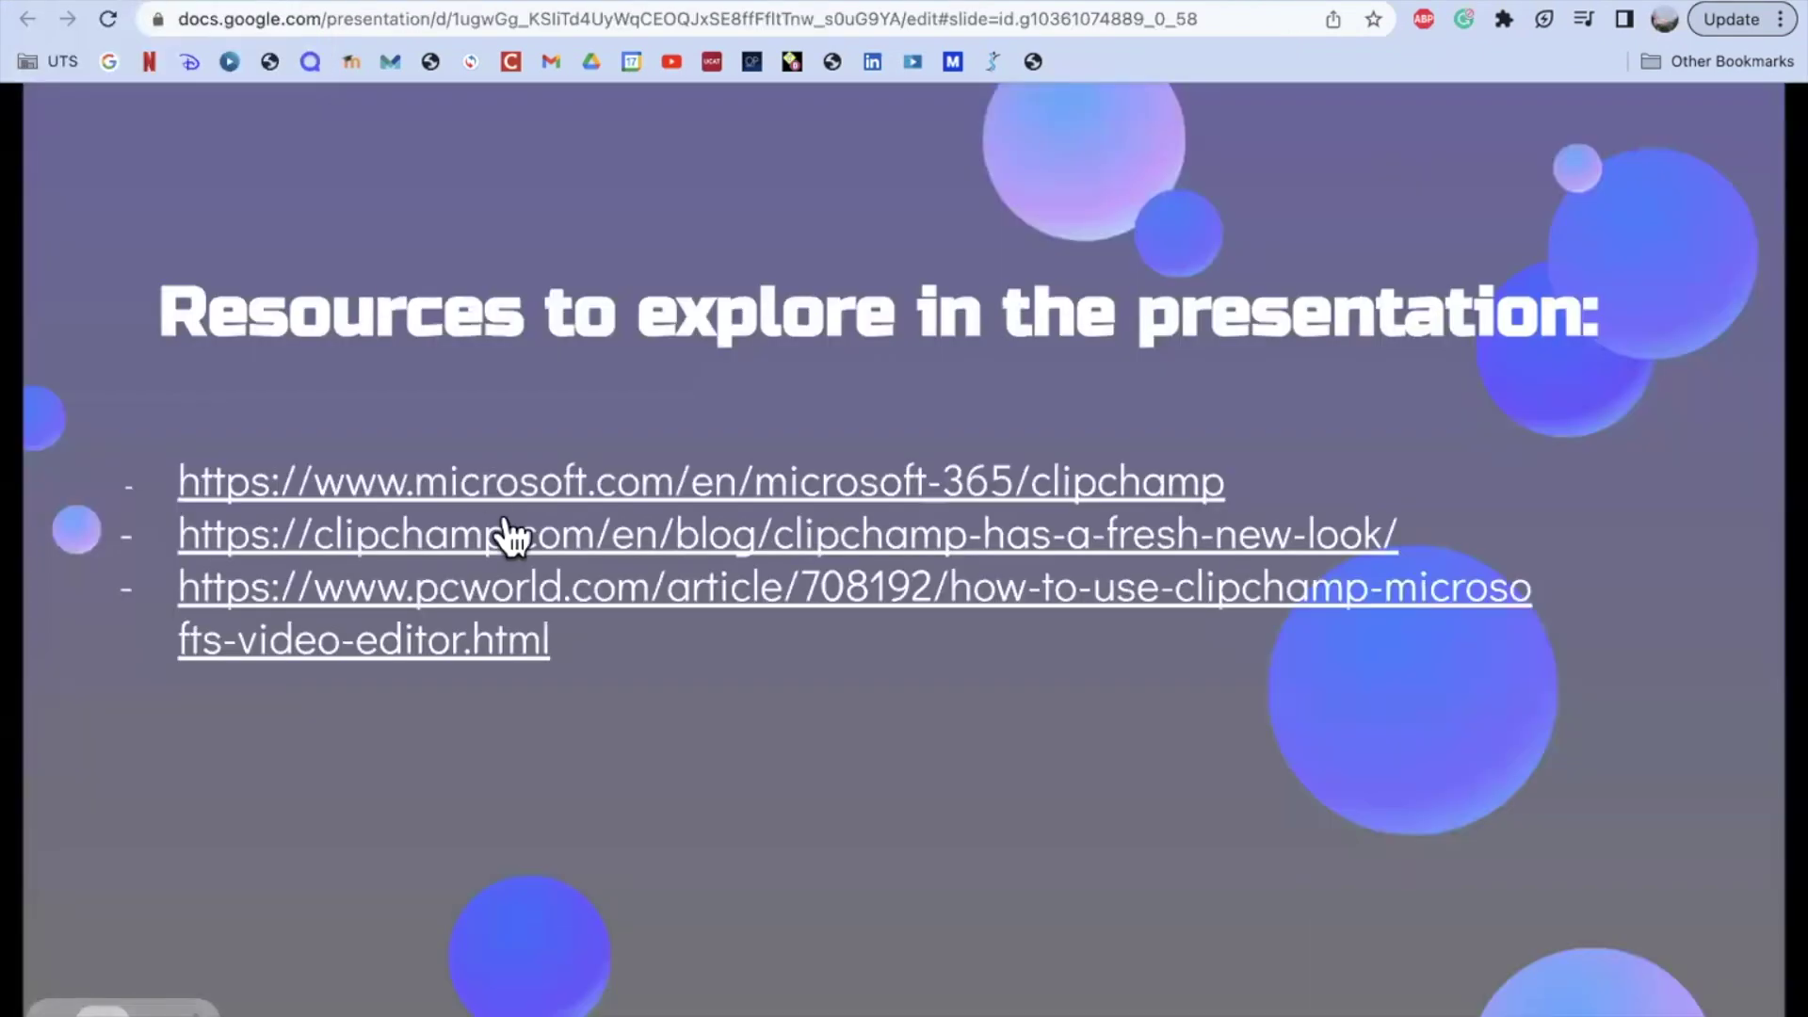